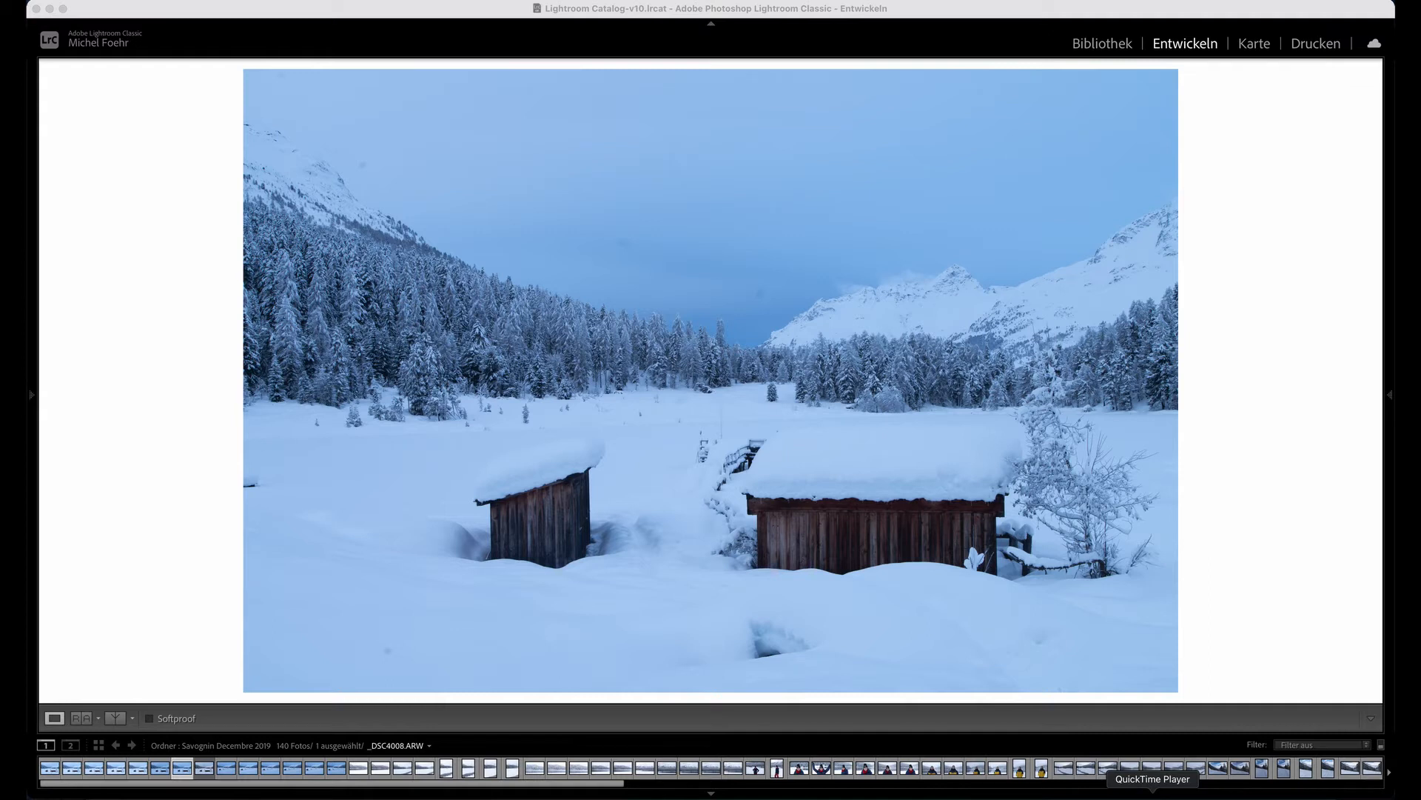
Step: Select the virtual copy _DSC4008.ARW/Kopie1 of the snowy hut photo
click(1059, 661)
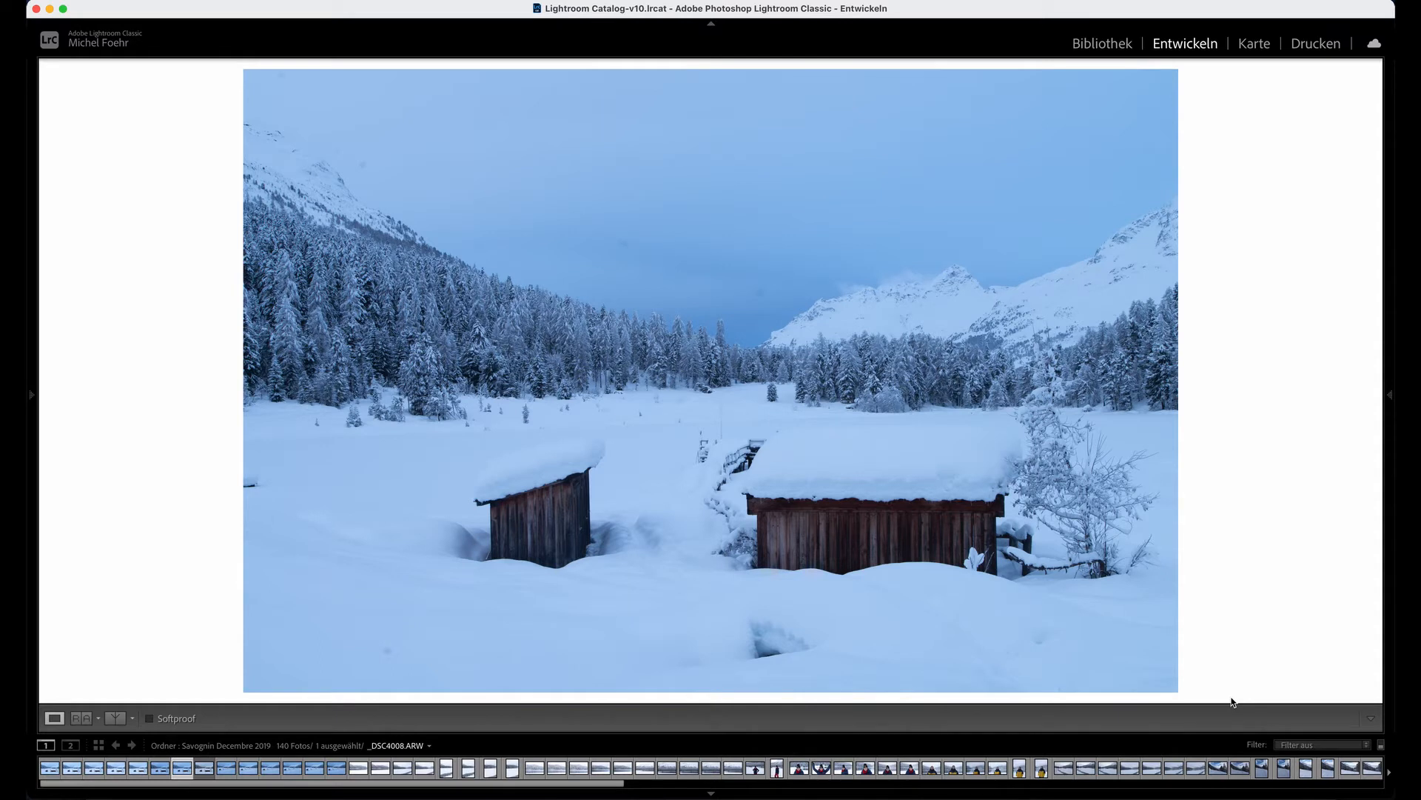
key(Right)
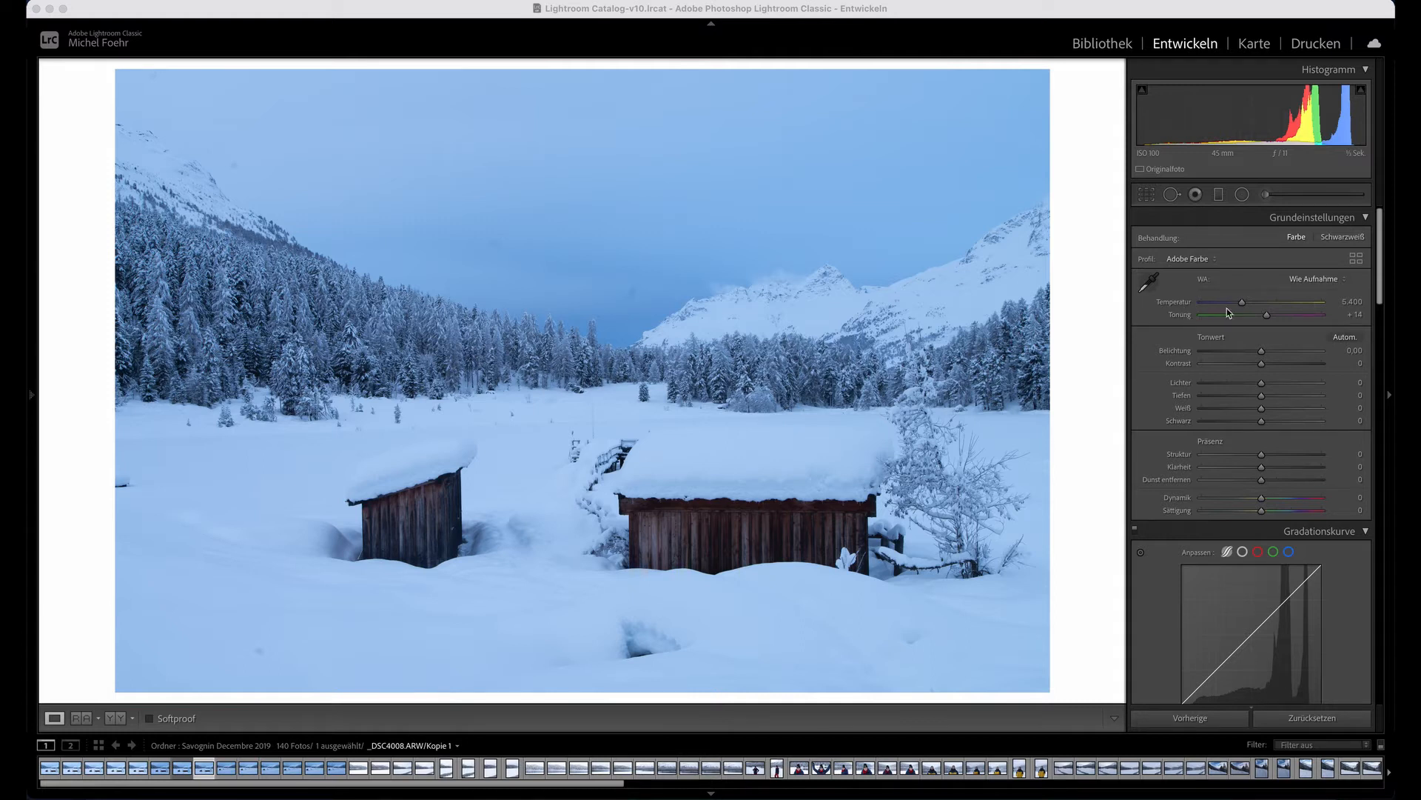
Step: Try the Automatisch white balance preset, and restore the virtual copy's initial state from the edit history
click(1346, 280)
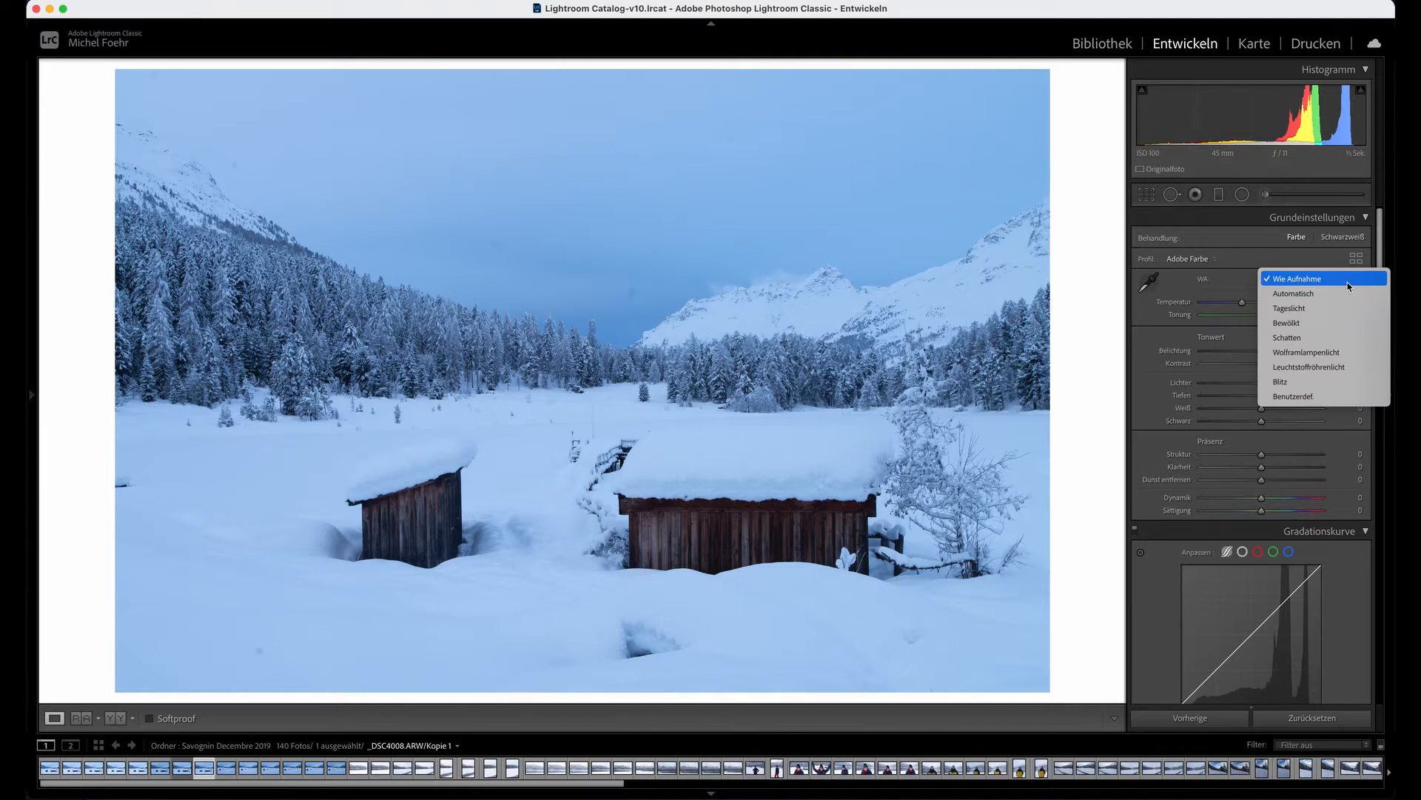
click(1295, 294)
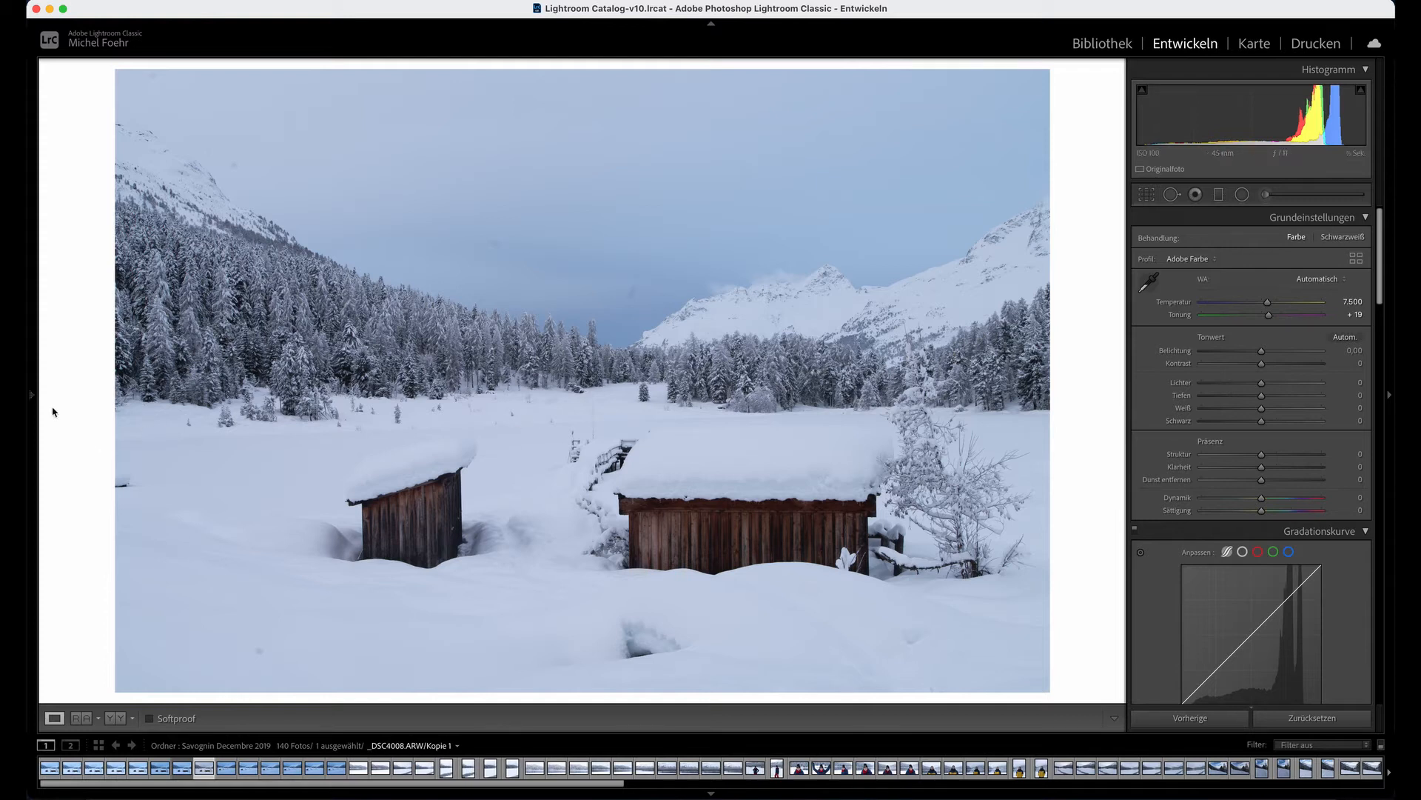
click(30, 397)
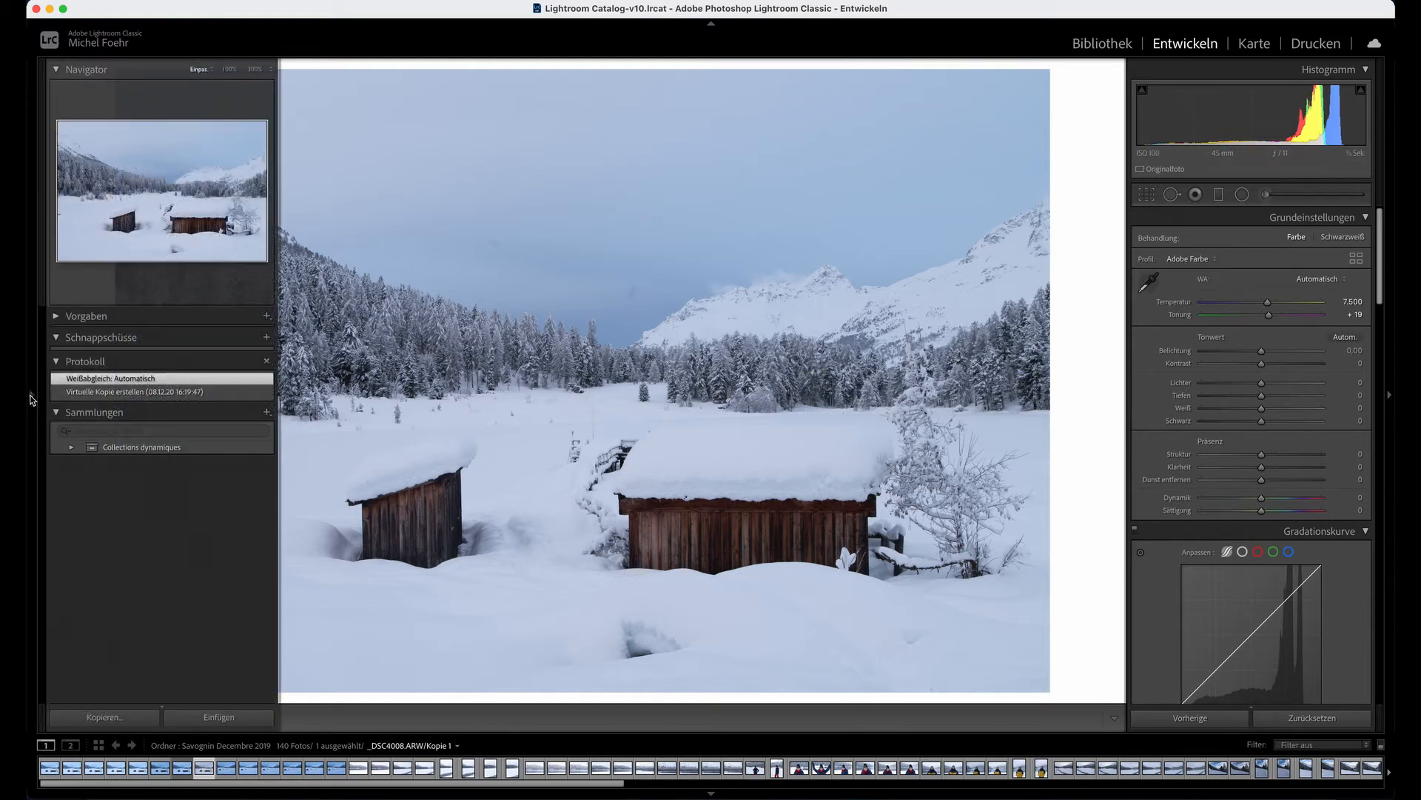
click(87, 393)
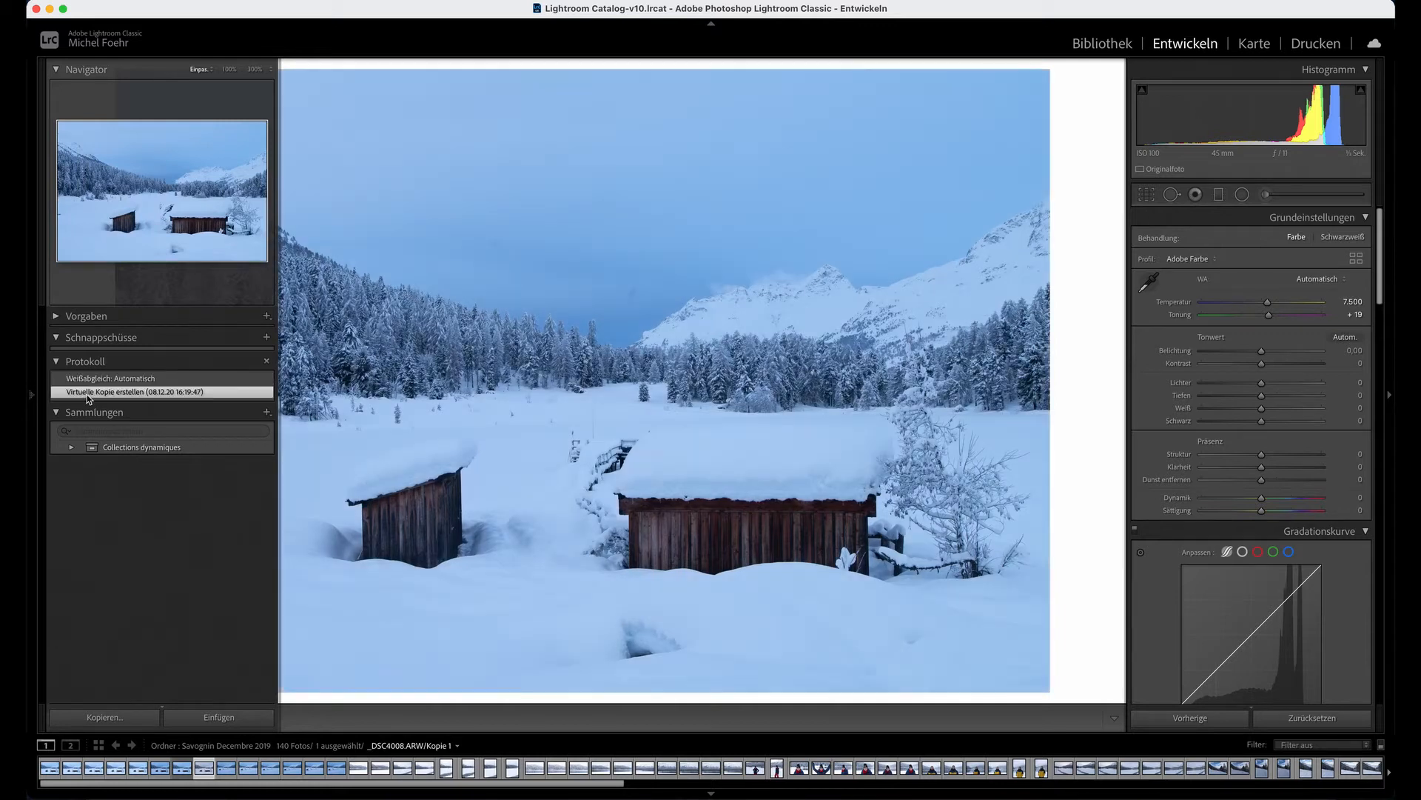
click(33, 400)
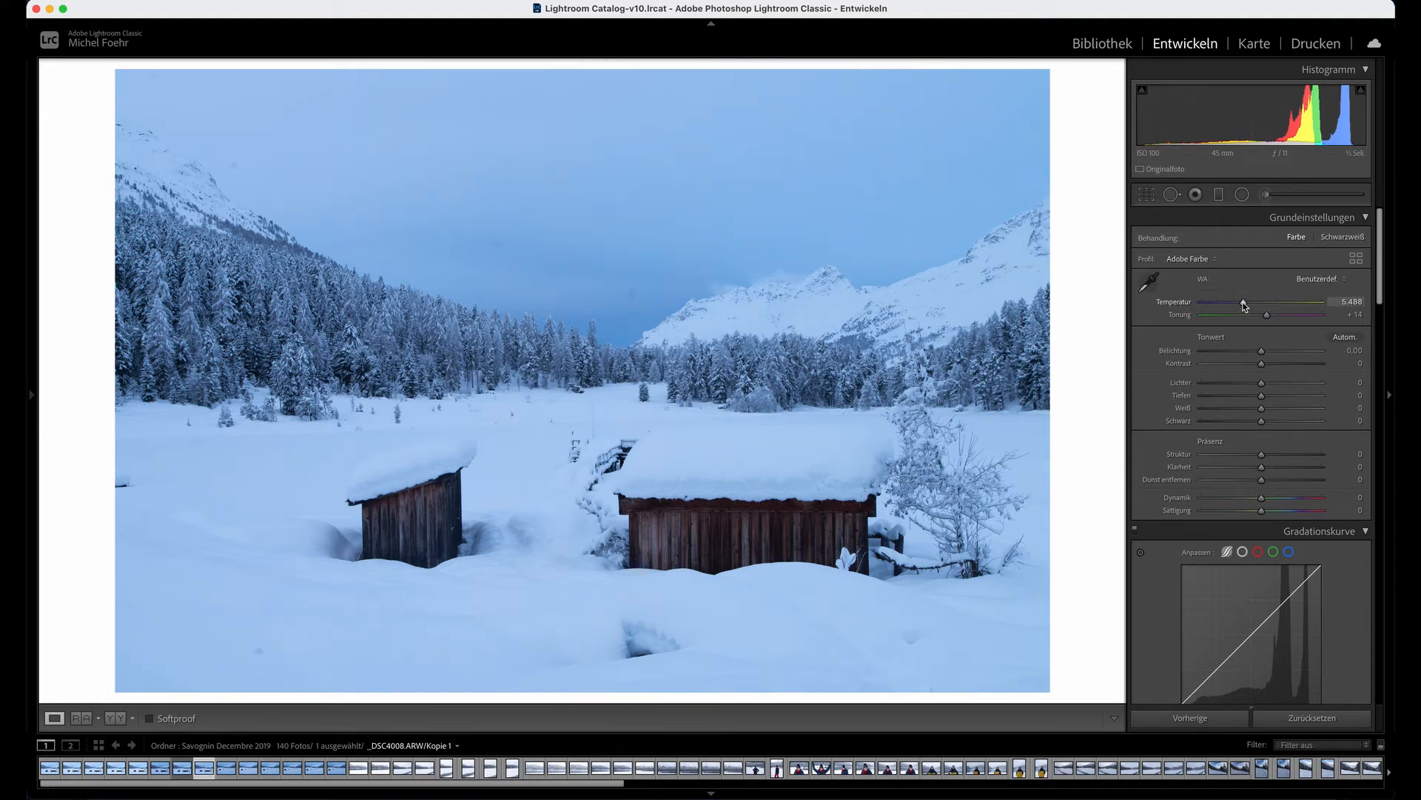
Step: Warm the photo manually by setting the white balance temperature to 7.818 and the tint to +18
drag(1244, 305, 1264, 305)
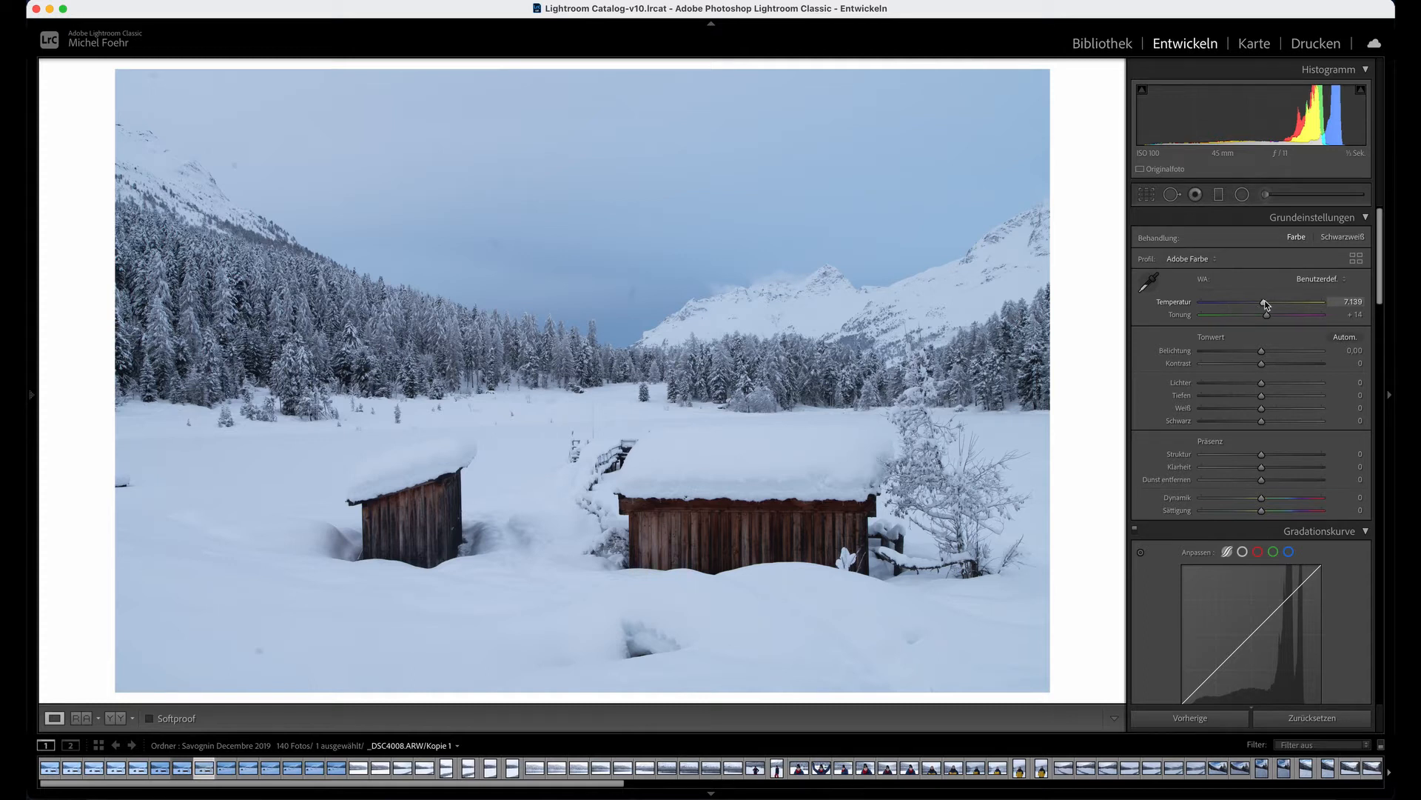
drag(1265, 304, 1273, 306)
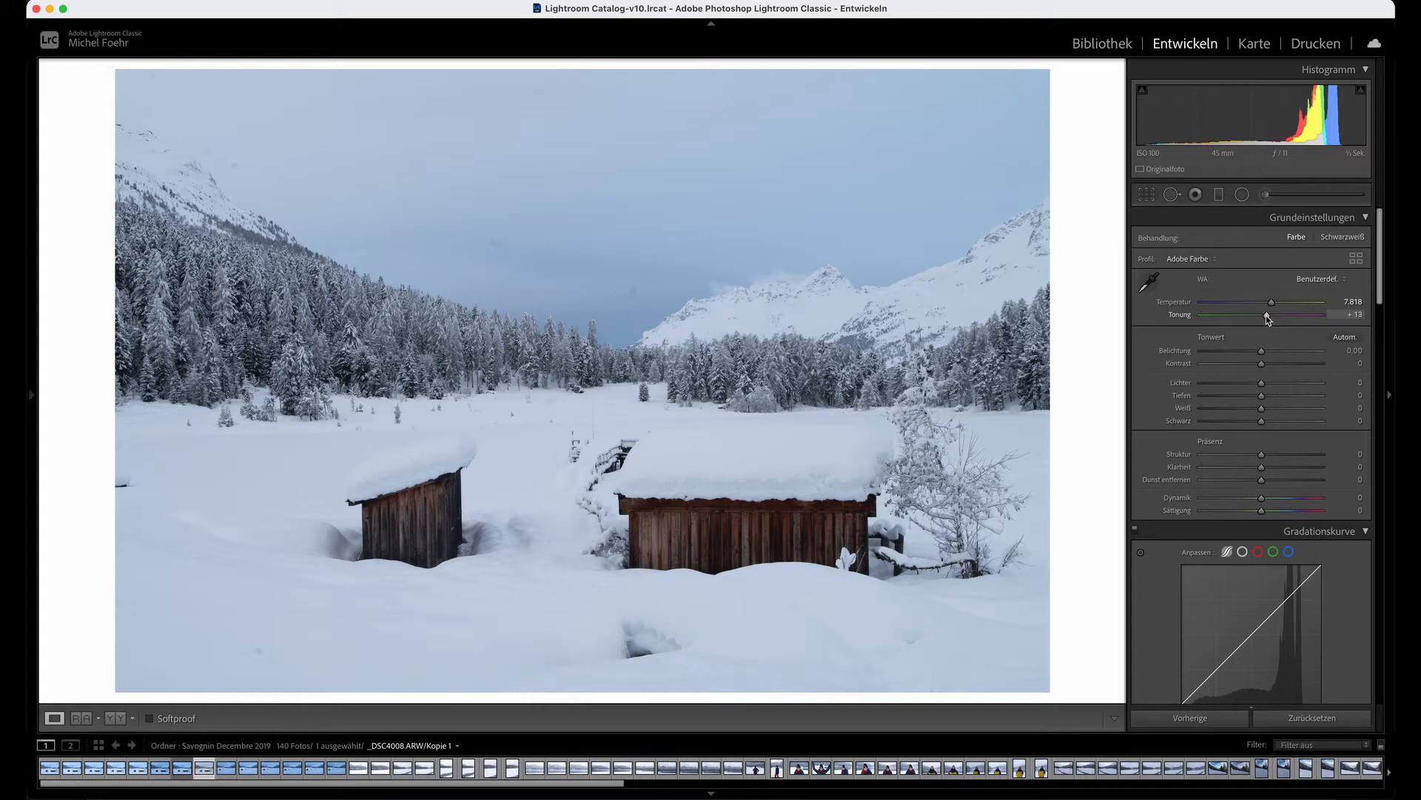
drag(1266, 316, 1268, 316)
drag(1269, 318, 1271, 319)
drag(1268, 314, 1269, 314)
Step: Compare the warmed photo side by side with its original, and revert it to the virtual copy's initial history state
click(117, 718)
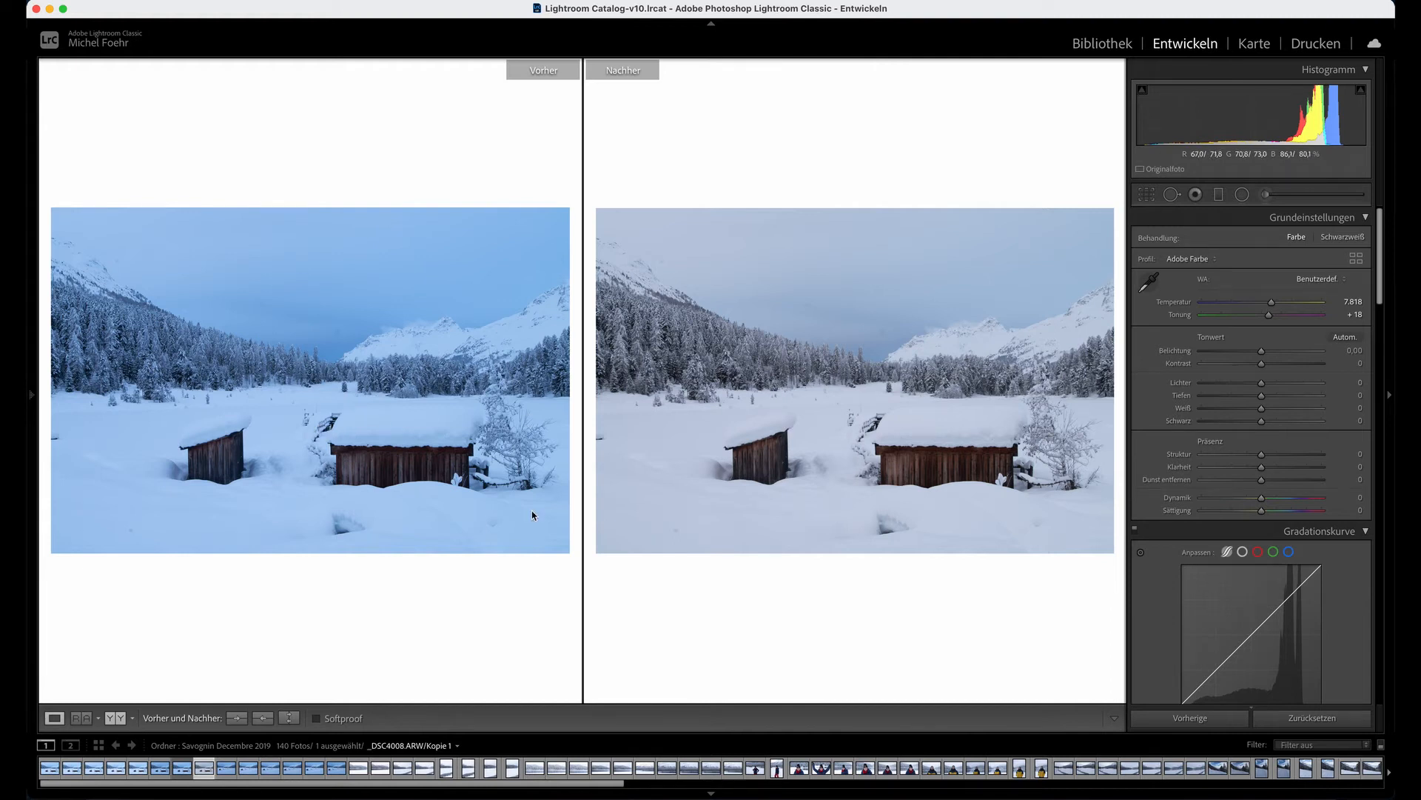
click(55, 718)
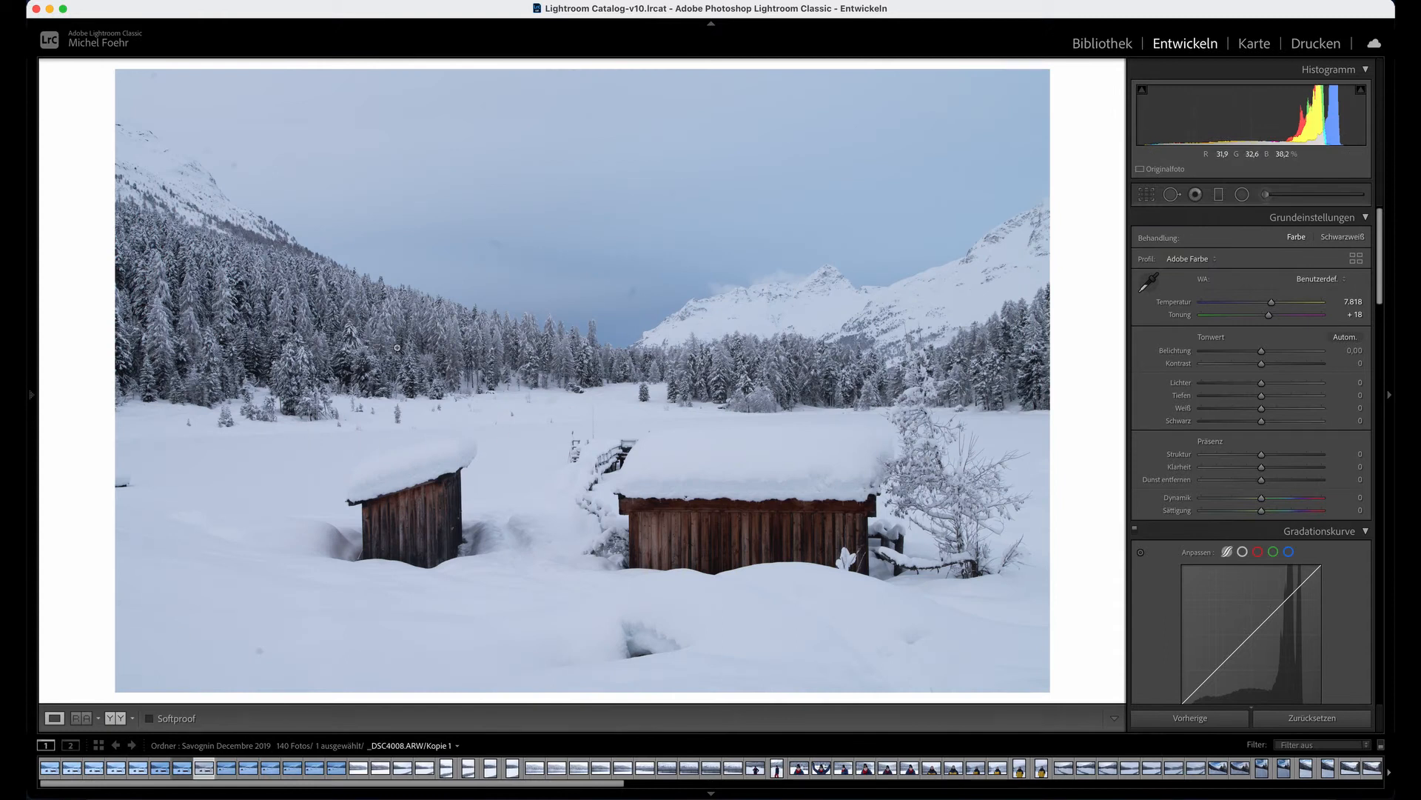
click(29, 396)
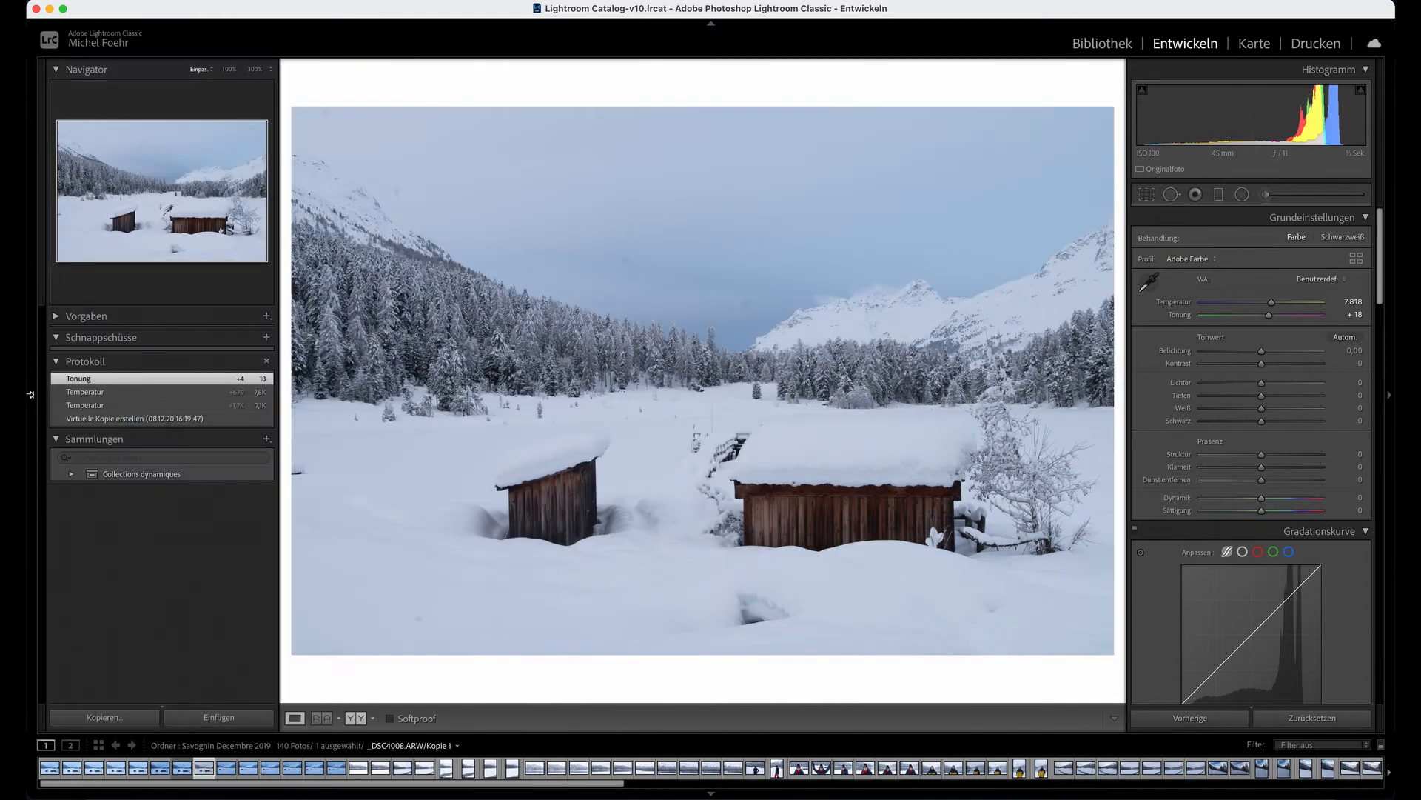
click(83, 418)
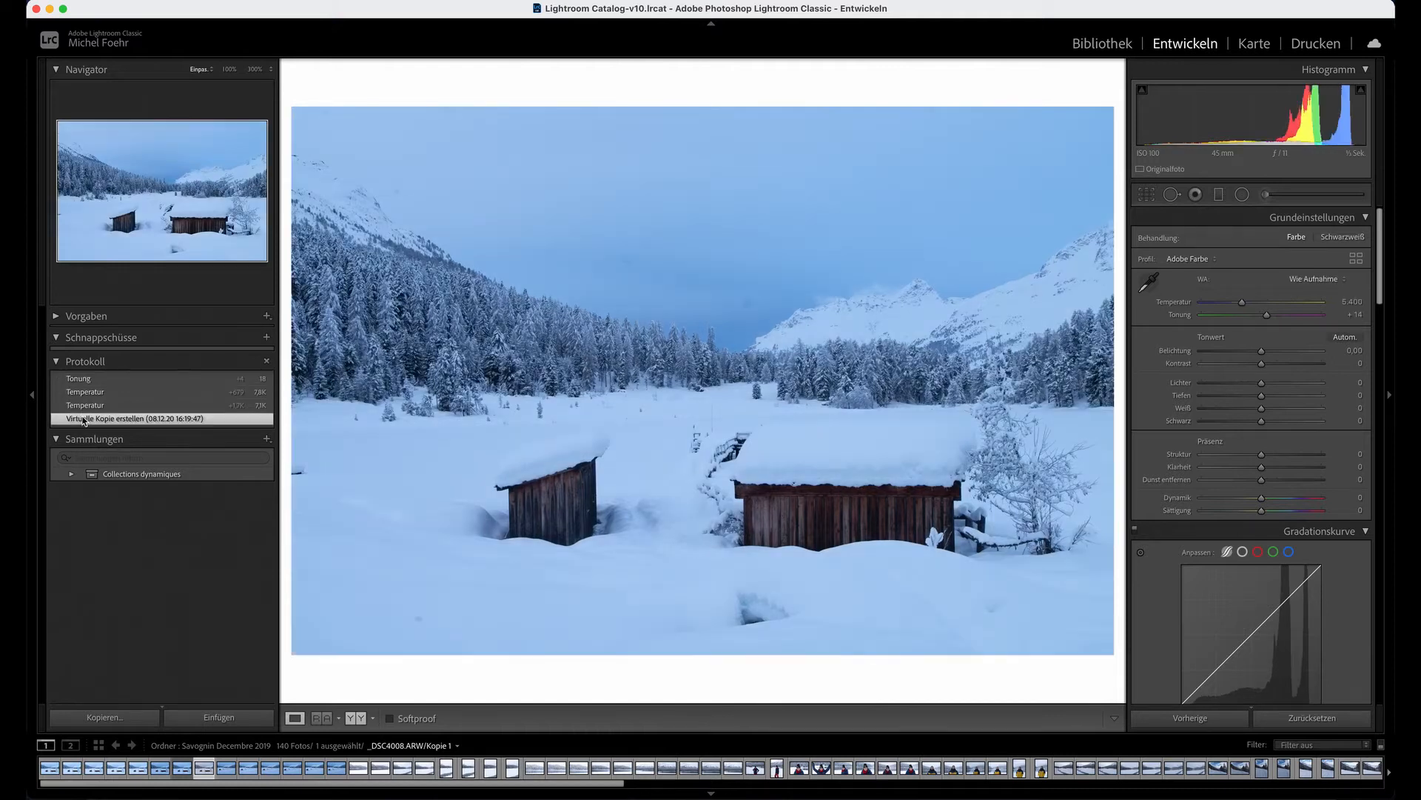
click(32, 393)
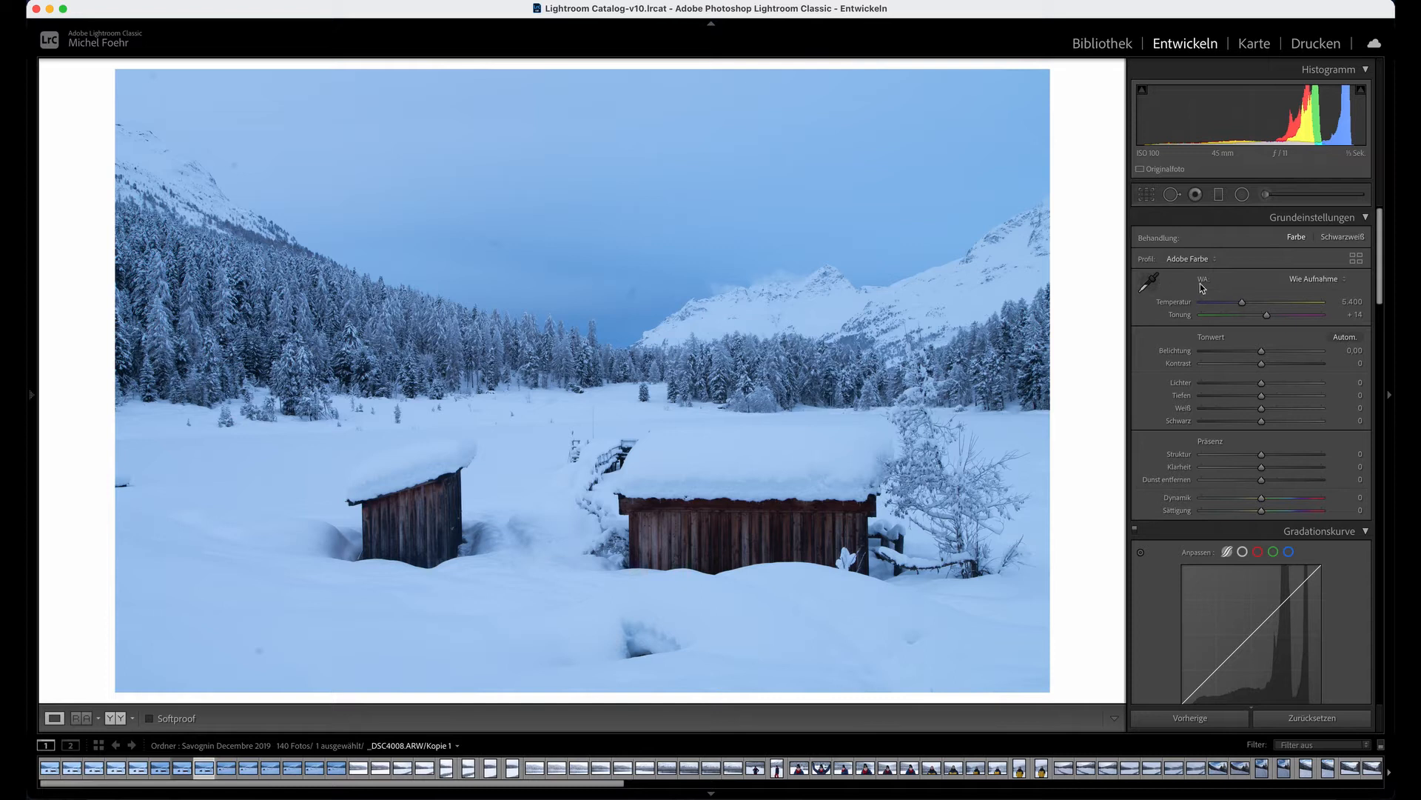
Step: Set the white balance with the eyedropper by sampling the snow between the two huts as the neutral colour
click(1151, 286)
click(1150, 285)
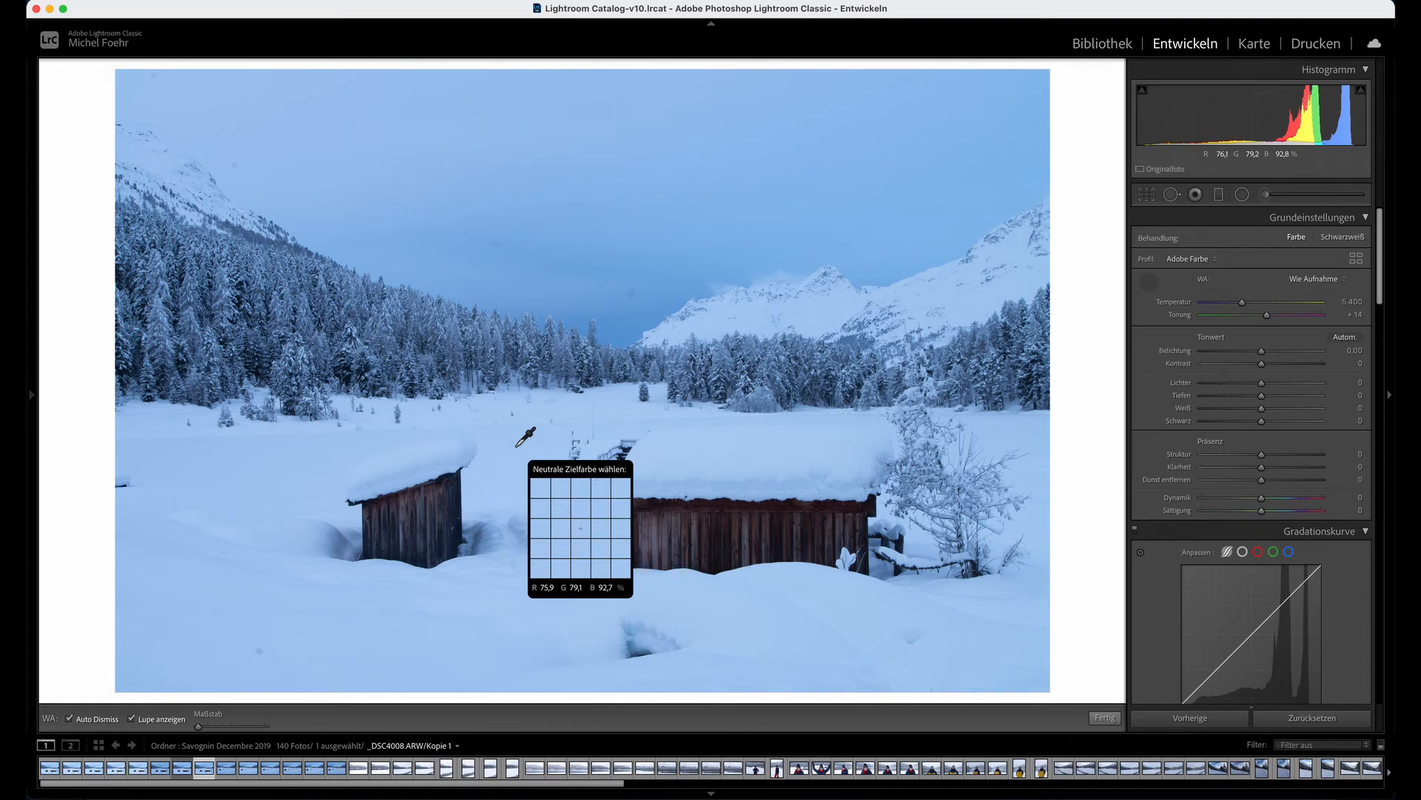
click(517, 447)
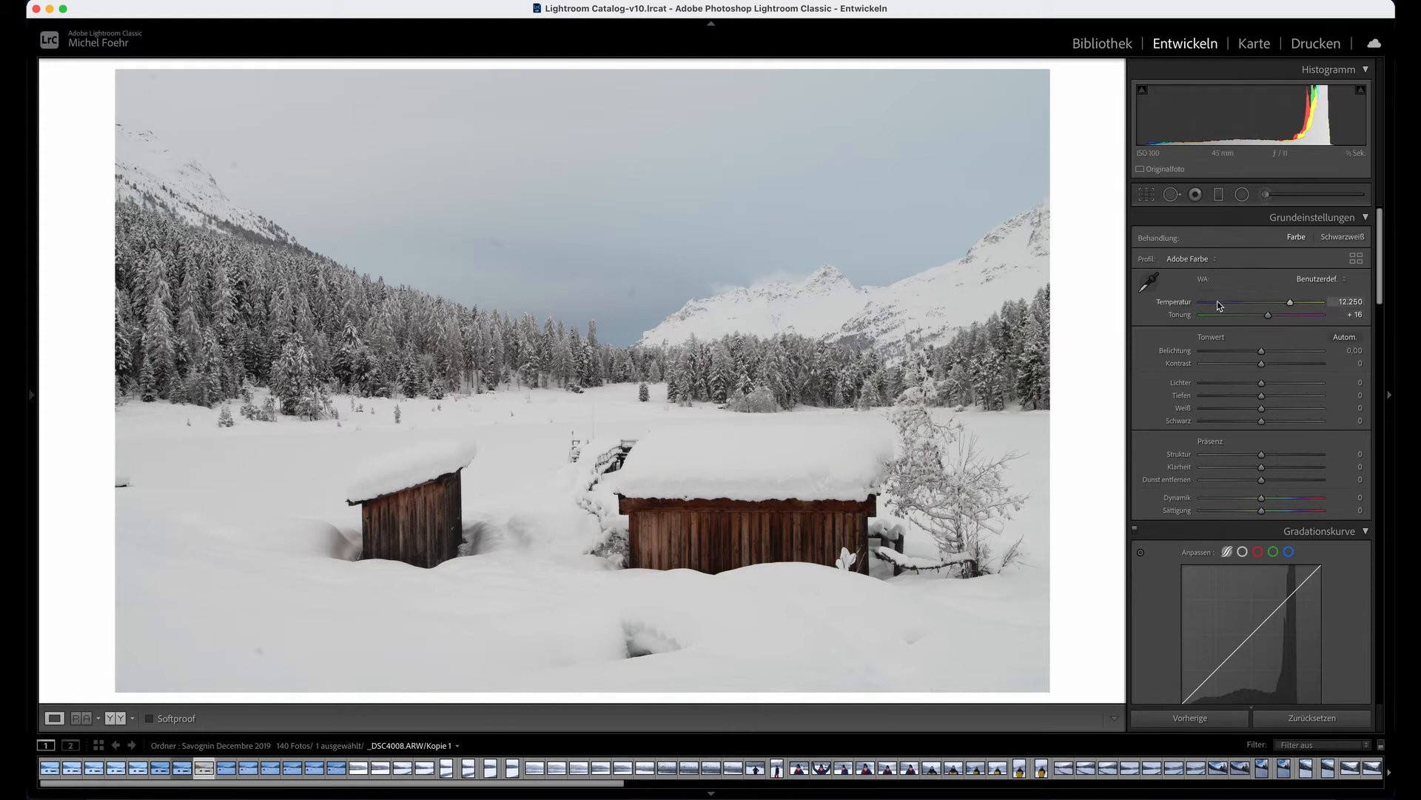
Step: Fine-tune the sampled white balance by setting the temperature to 10.274
scroll(1218, 302, down, 1)
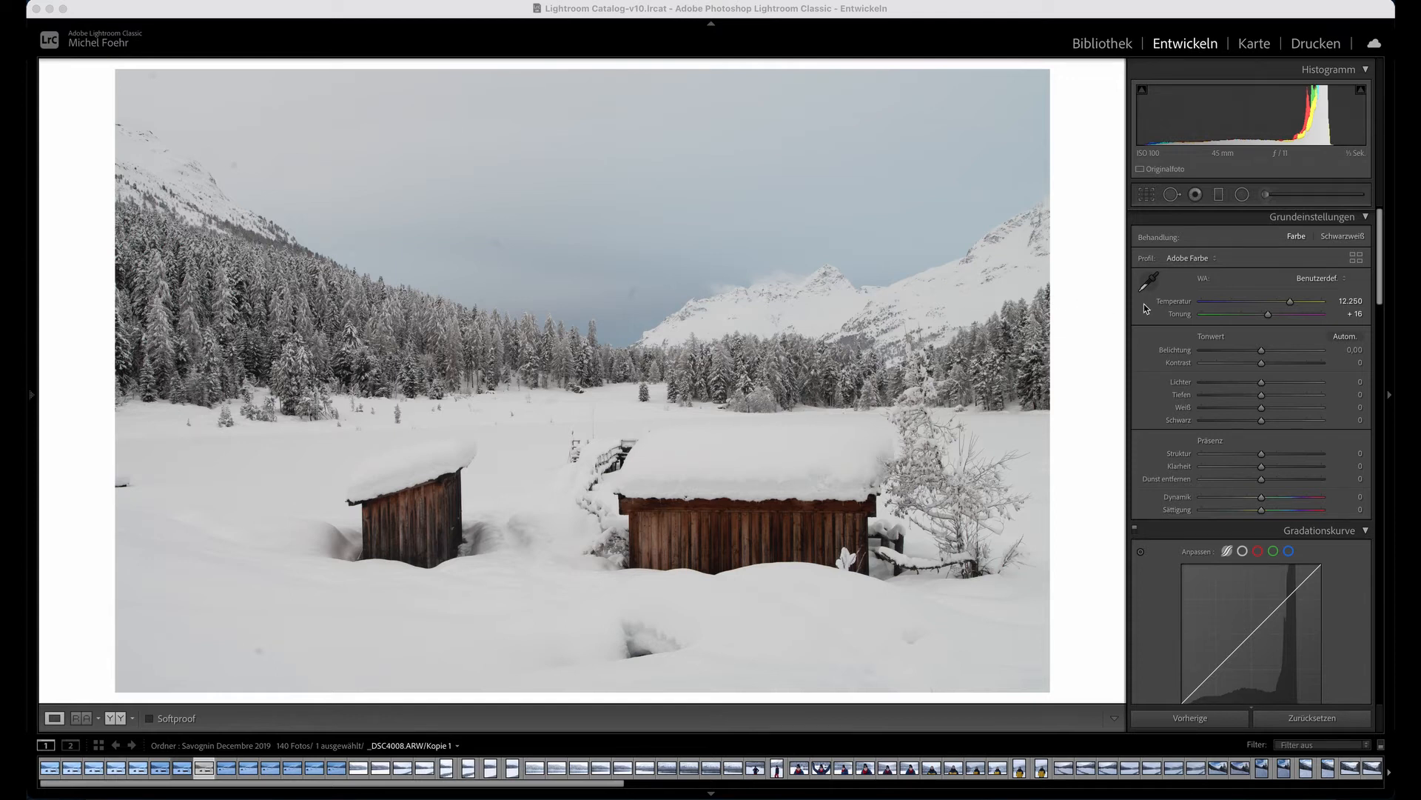
click(1291, 305)
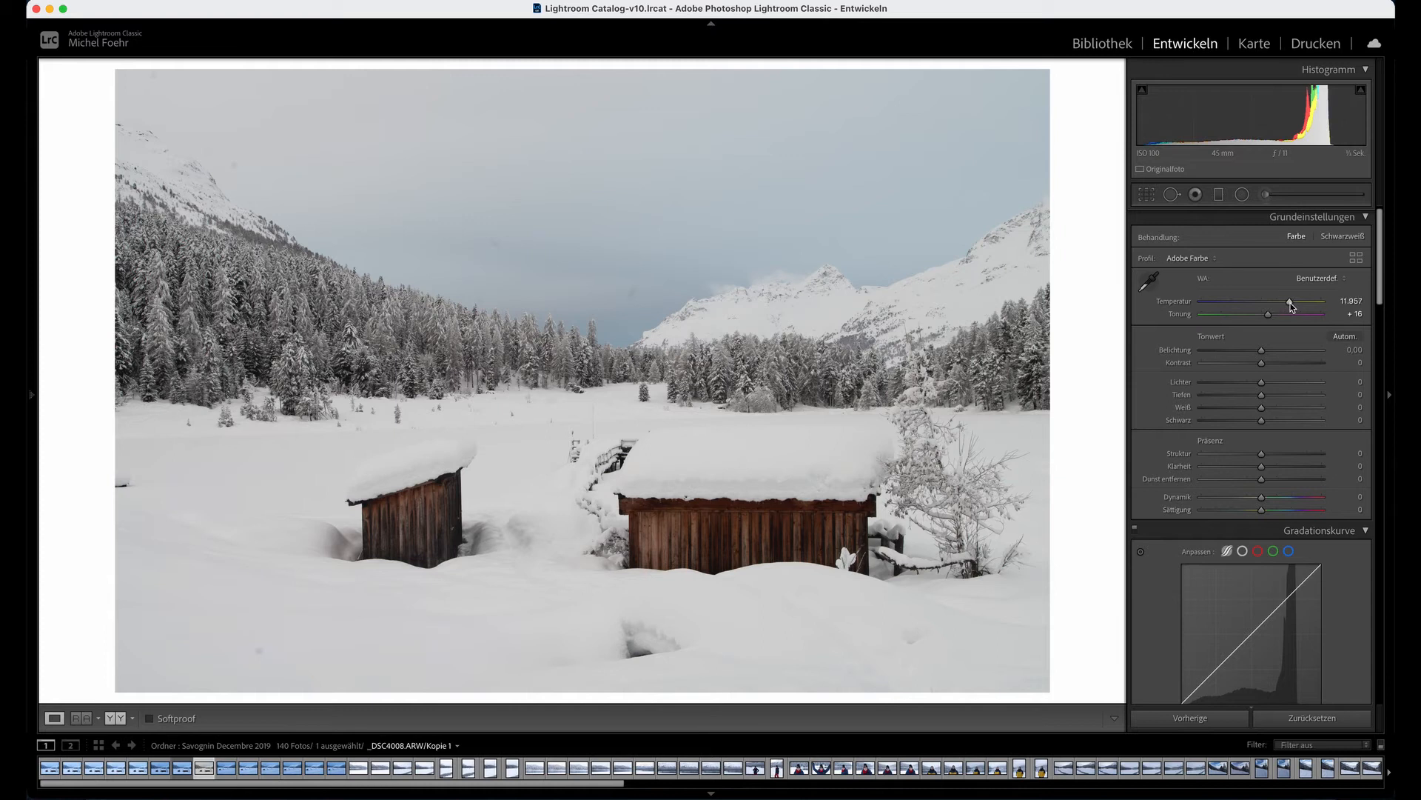
drag(1291, 303, 1289, 304)
drag(1286, 304, 1286, 302)
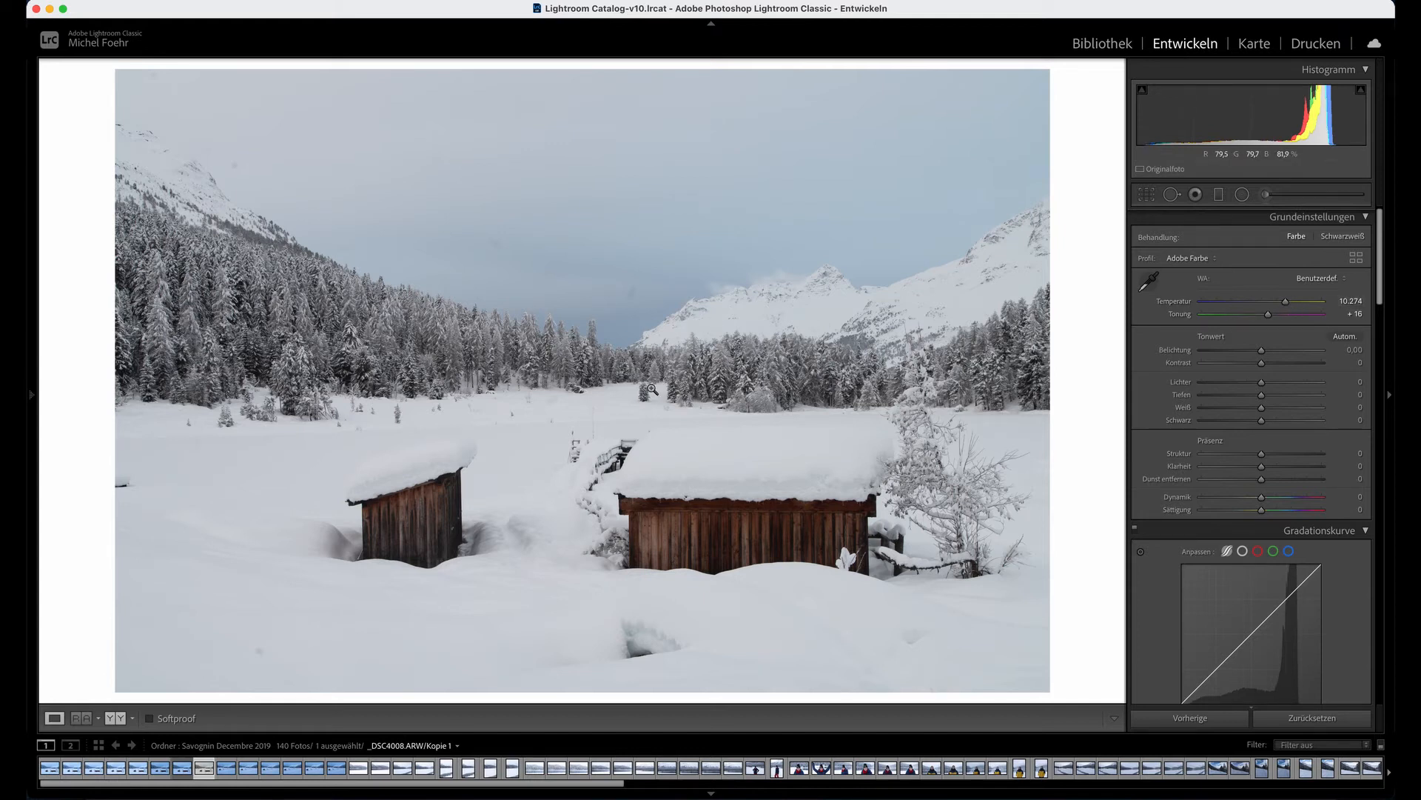
Step: Check the eyedropper correction in the before/after view, and return to the virtual copy's unedited history state
click(115, 717)
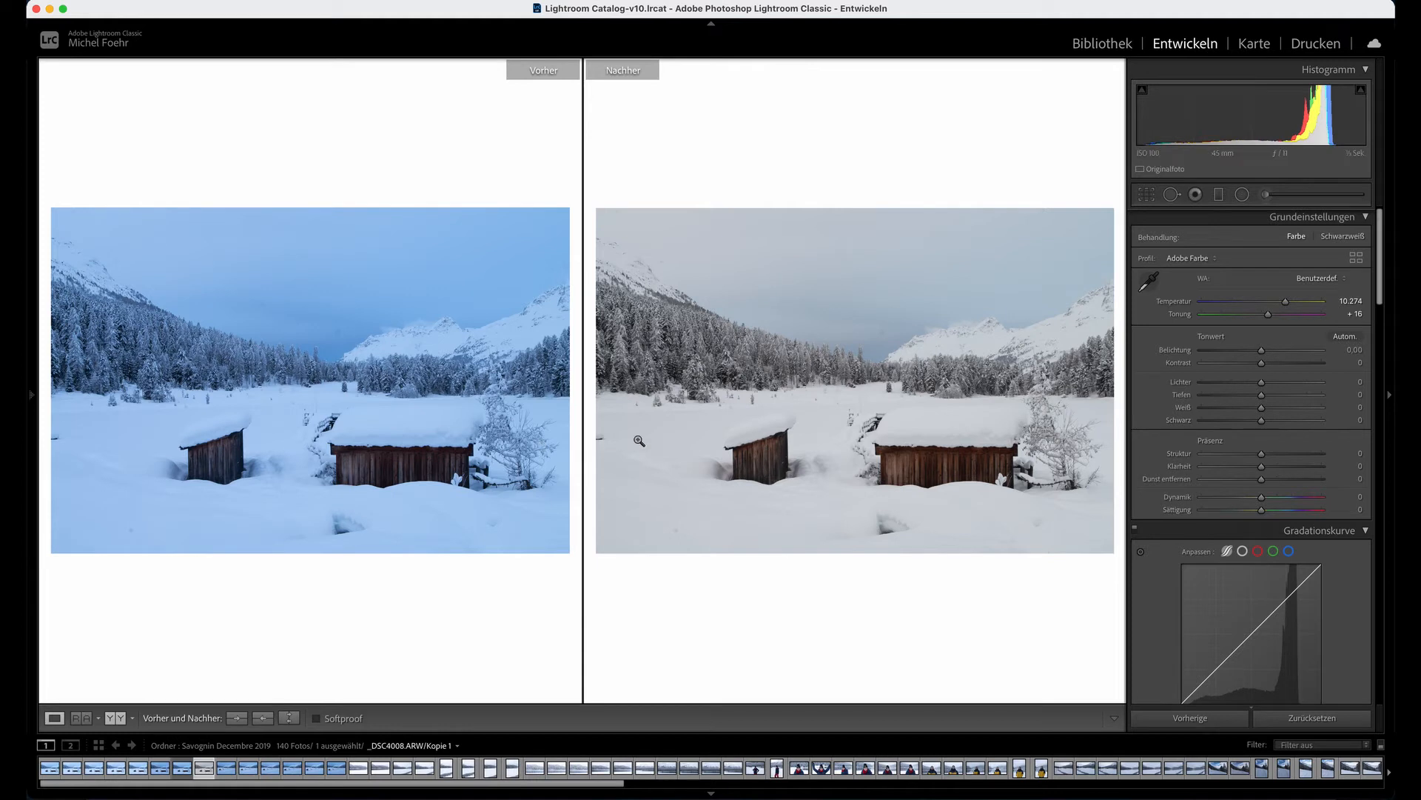
click(53, 718)
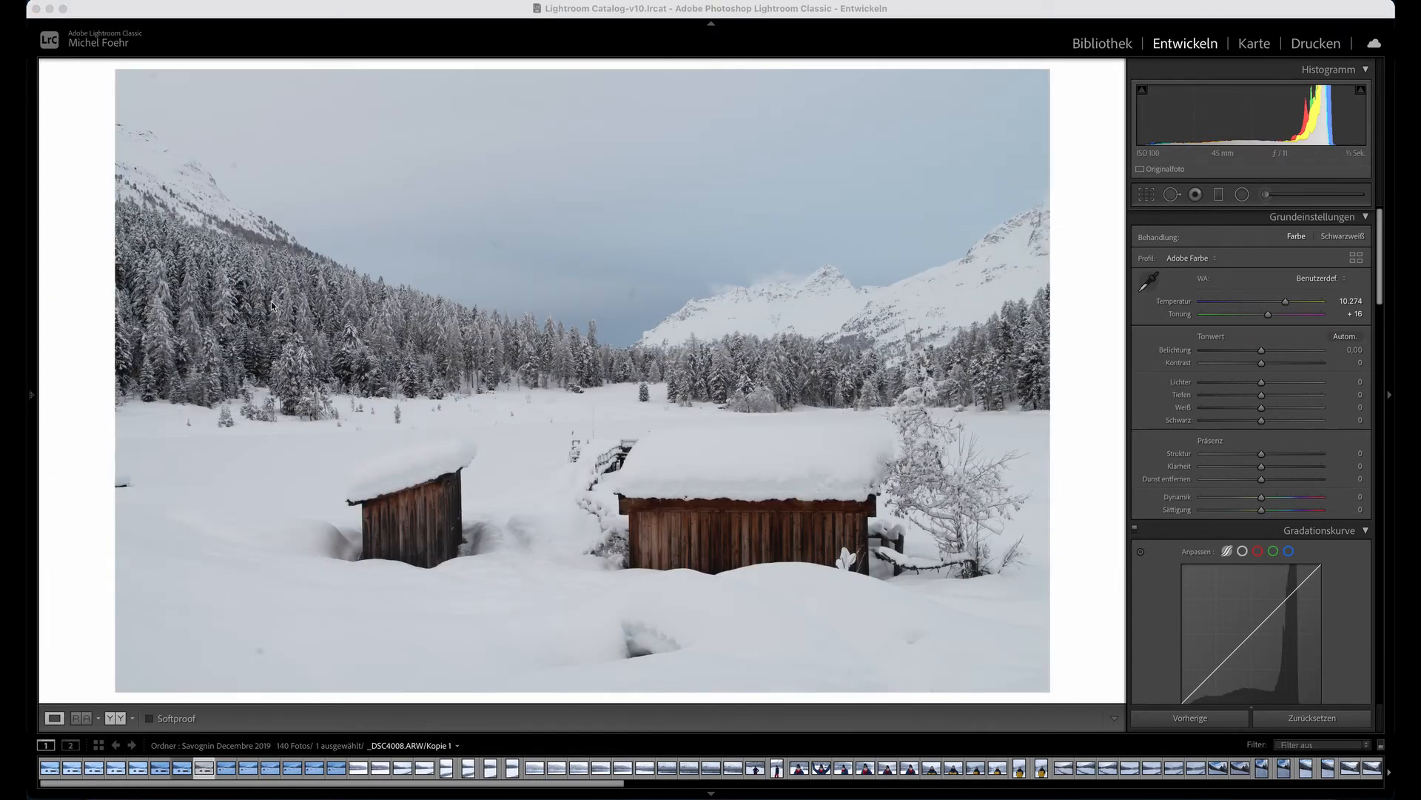
click(33, 400)
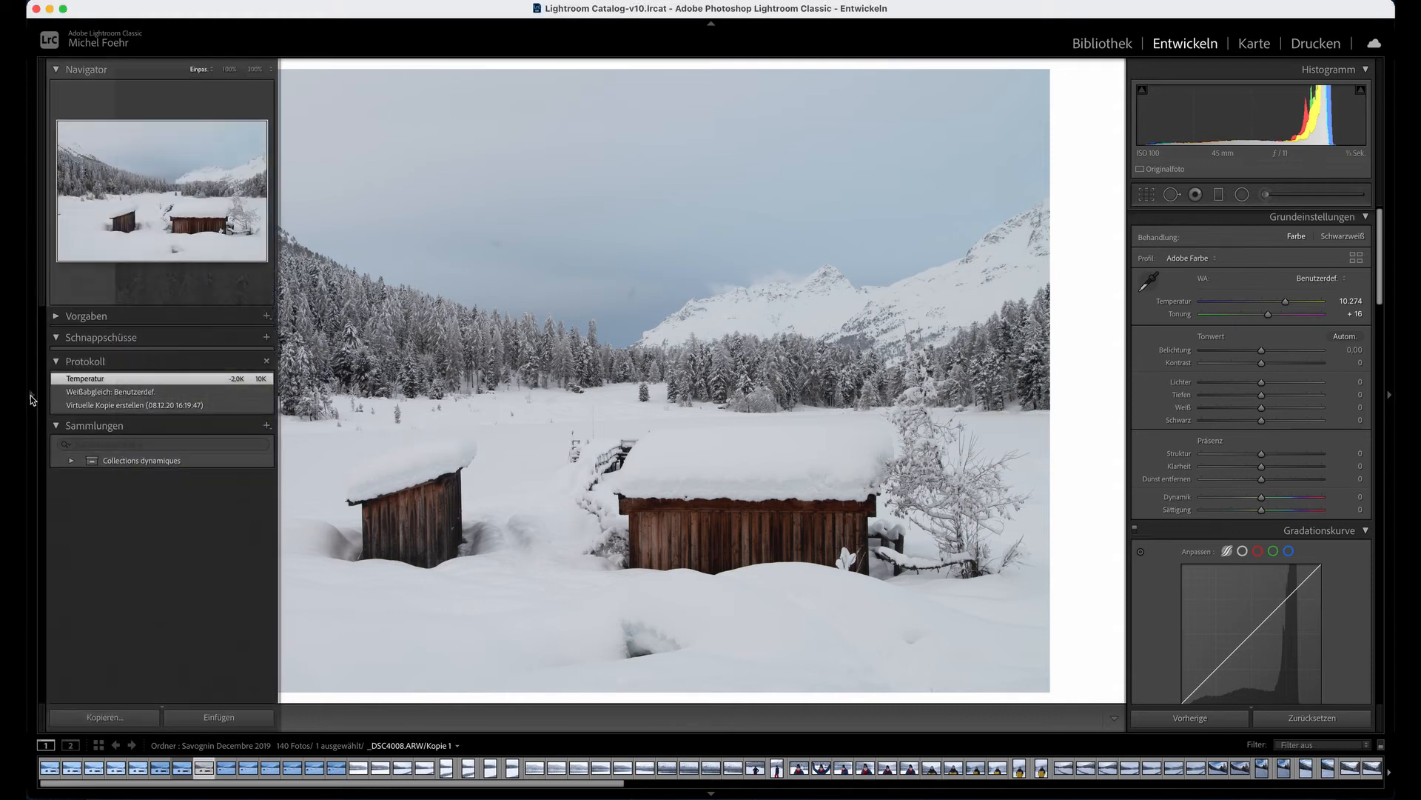
click(108, 407)
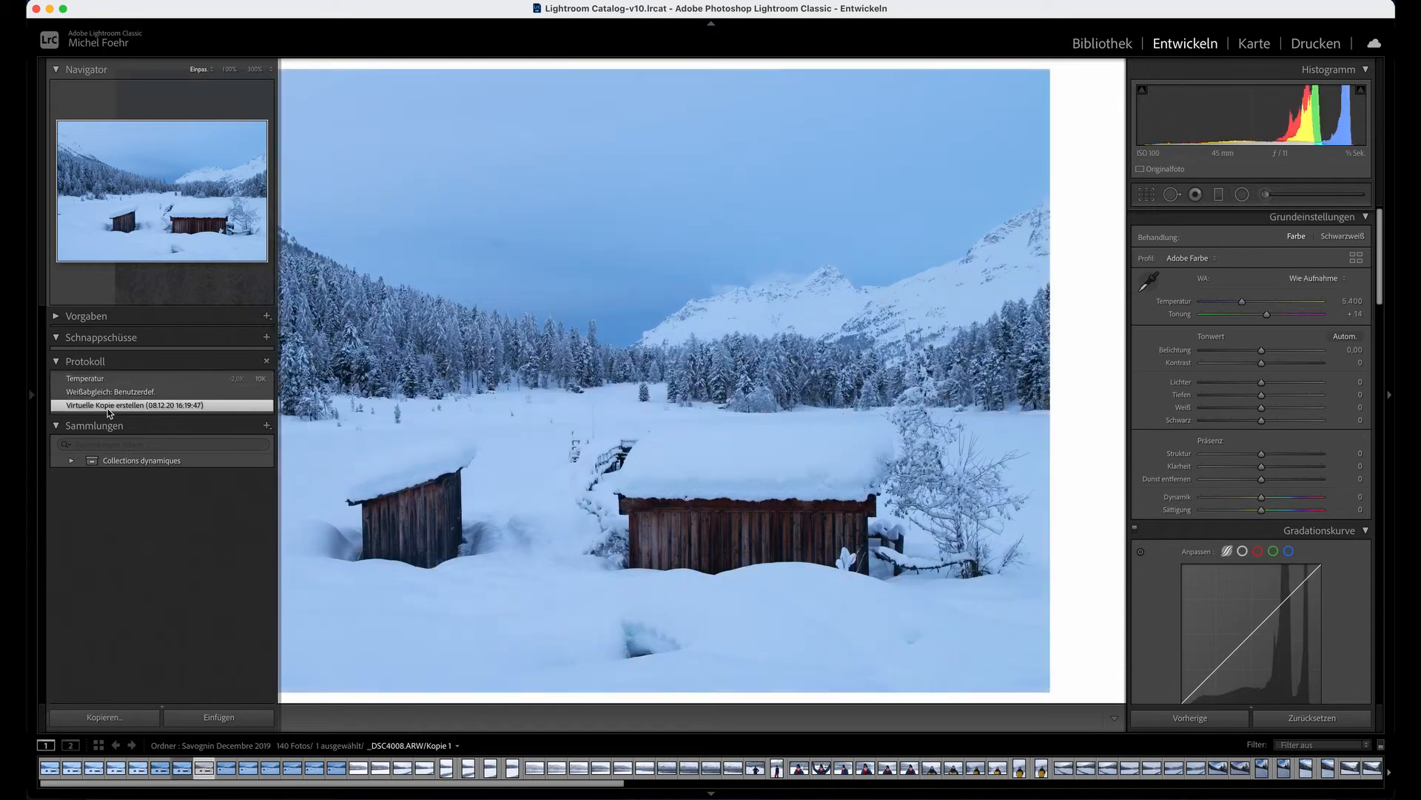
click(33, 397)
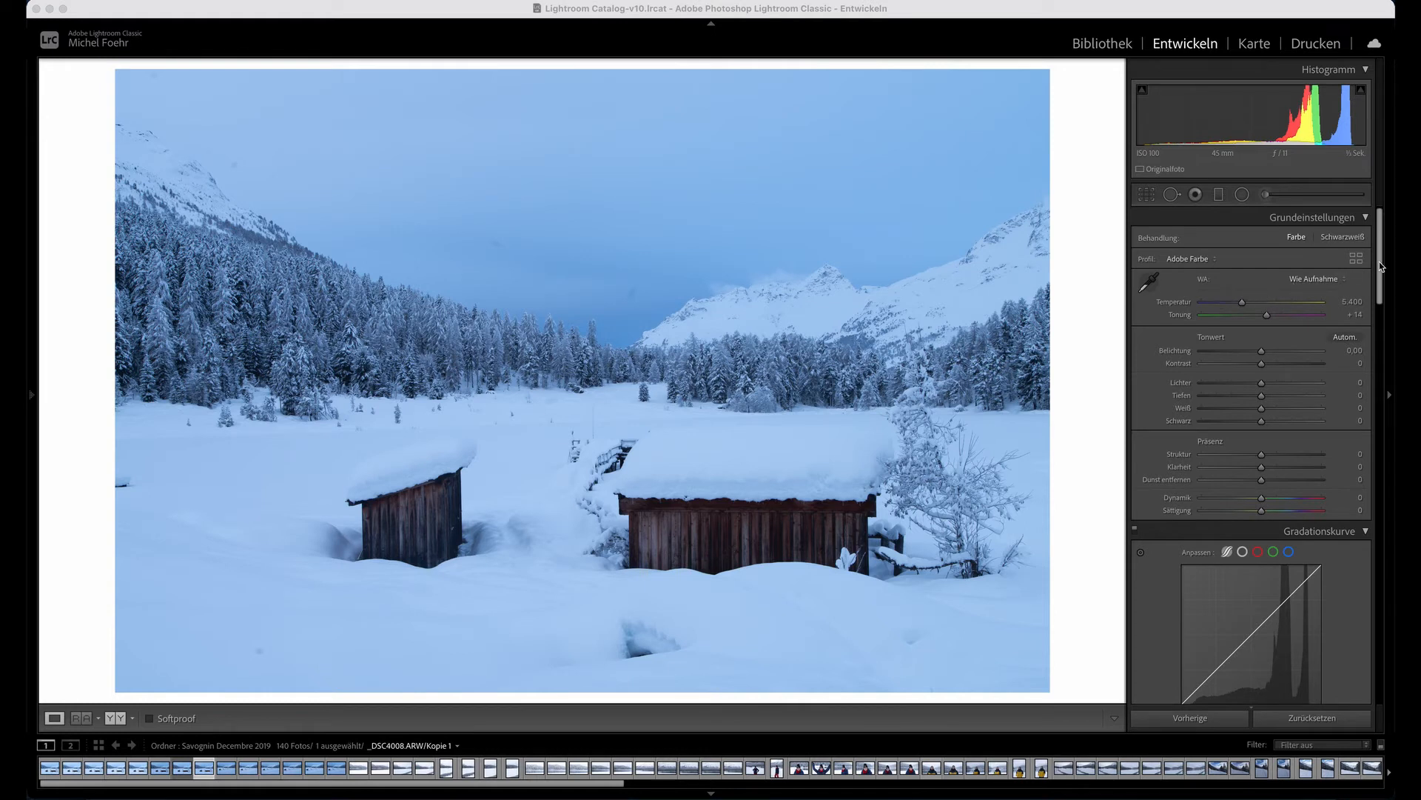
Step: Lower the saturation of the blue primary in the Kalibrierung settings to -100
drag(1379, 260, 1375, 703)
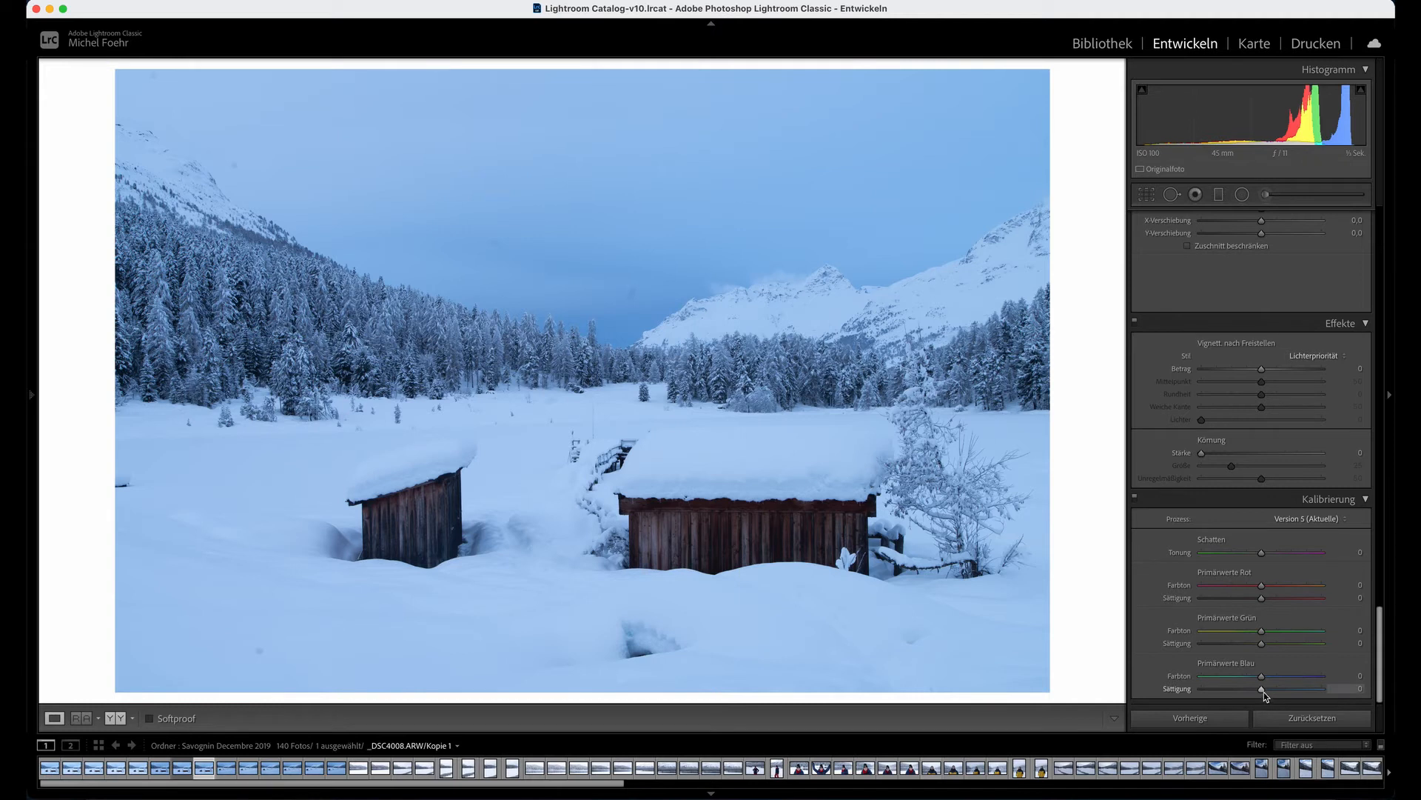
drag(1262, 690, 1206, 687)
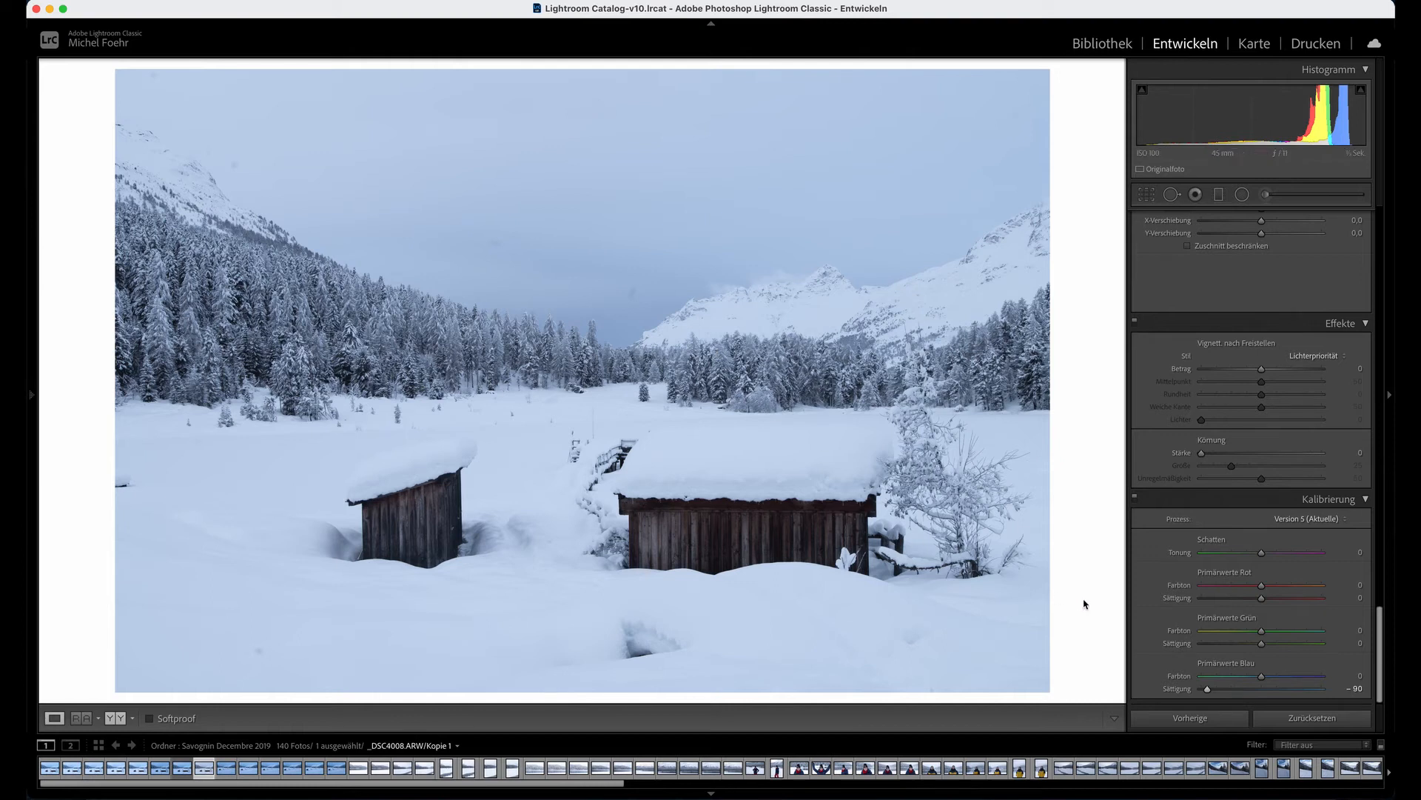
drag(1207, 690, 1198, 690)
mouse_move(1201, 691)
mouse_down()
mouse_move(1233, 694)
mouse_move(1181, 691)
mouse_up()
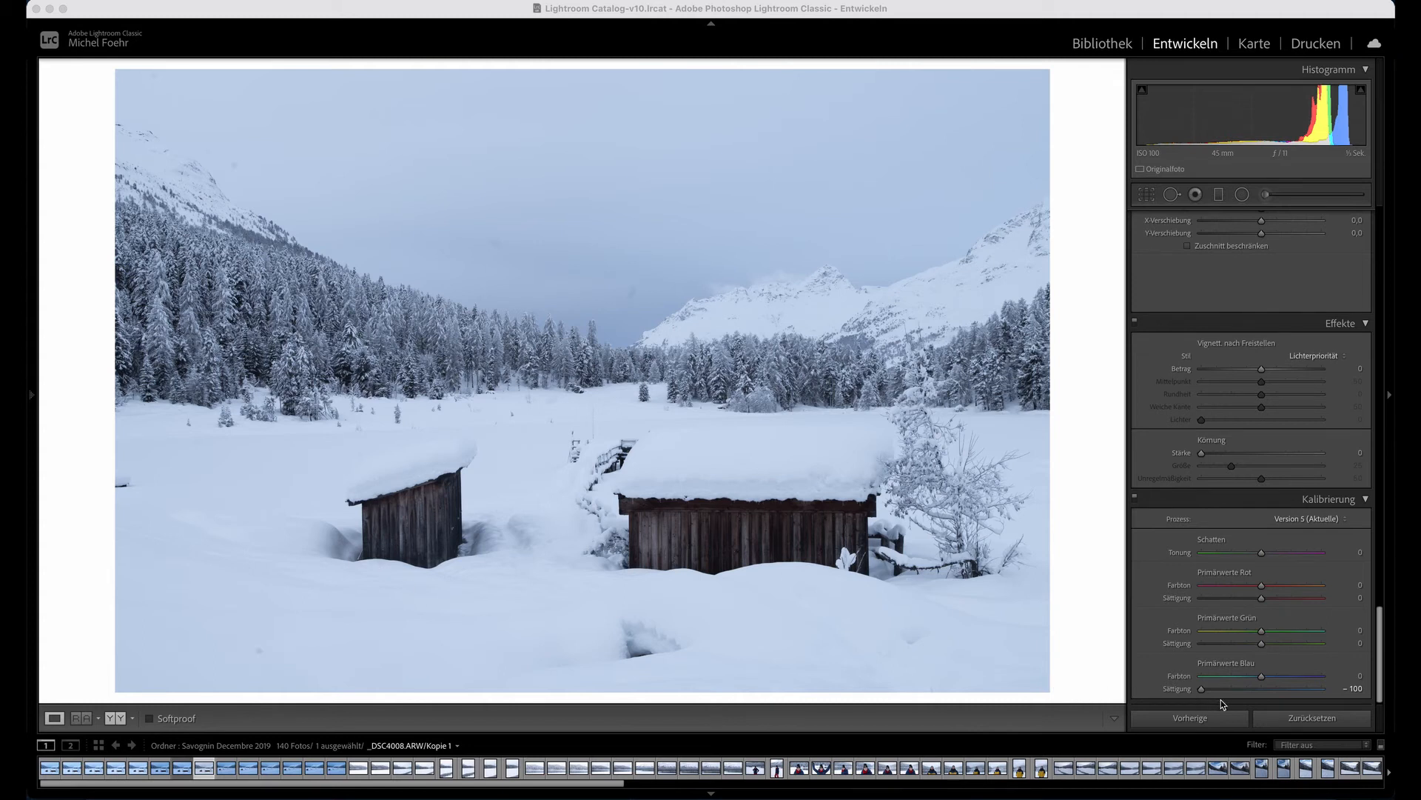
Step: Try weaker blue primary saturation values such as -37 and -70, and reset the saturation to 0
drag(1203, 692, 1242, 693)
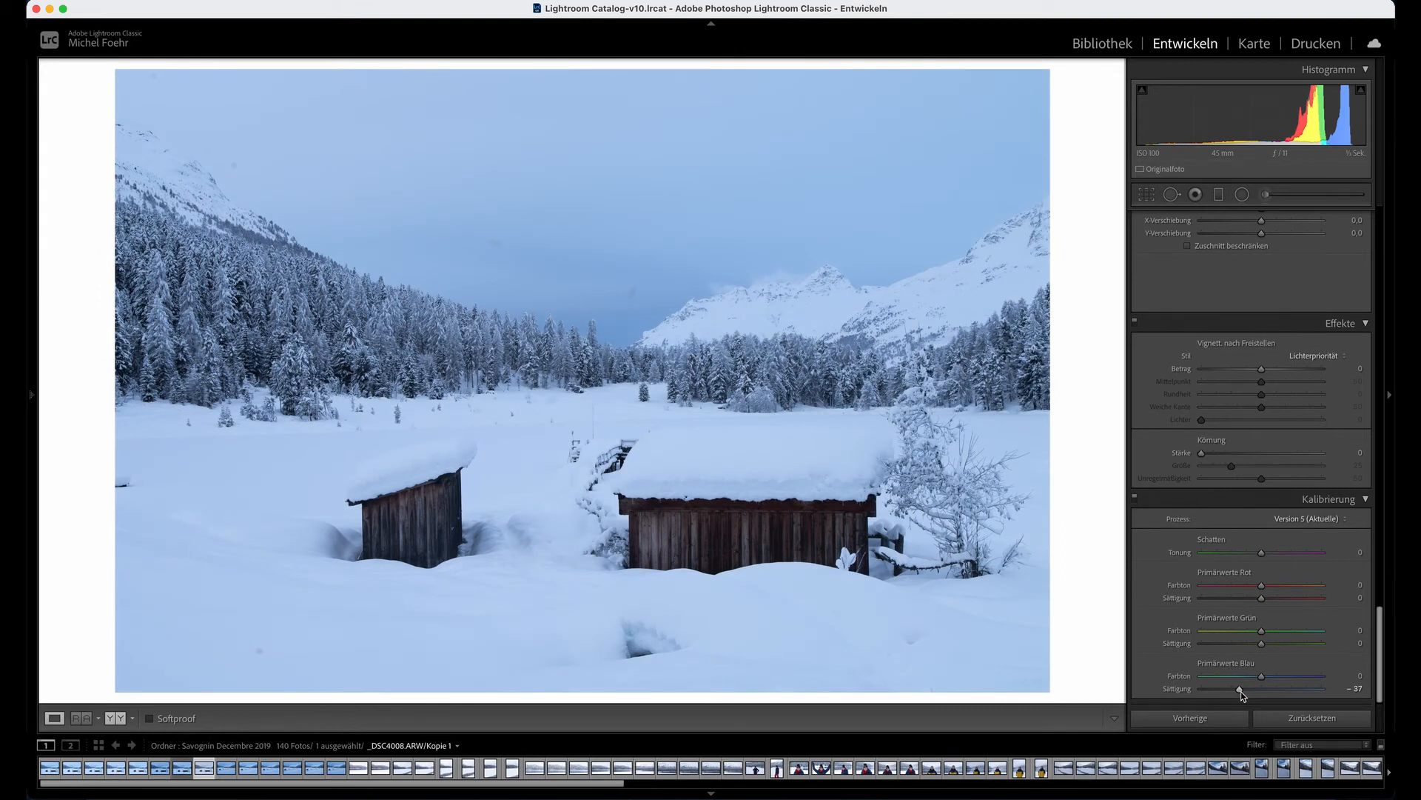
drag(1241, 693, 1251, 691)
drag(1251, 693, 1221, 691)
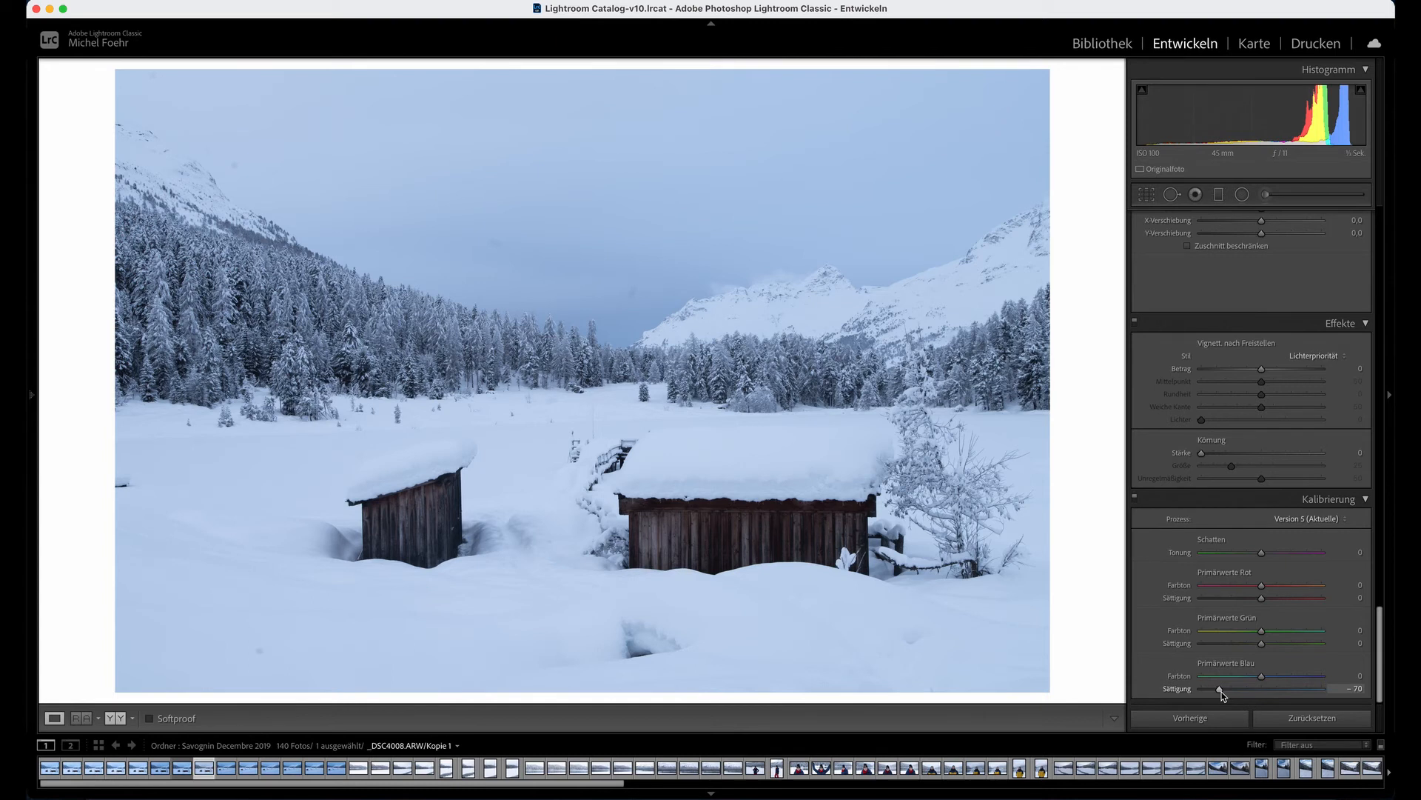
drag(1220, 691, 1266, 691)
double_click(1265, 690)
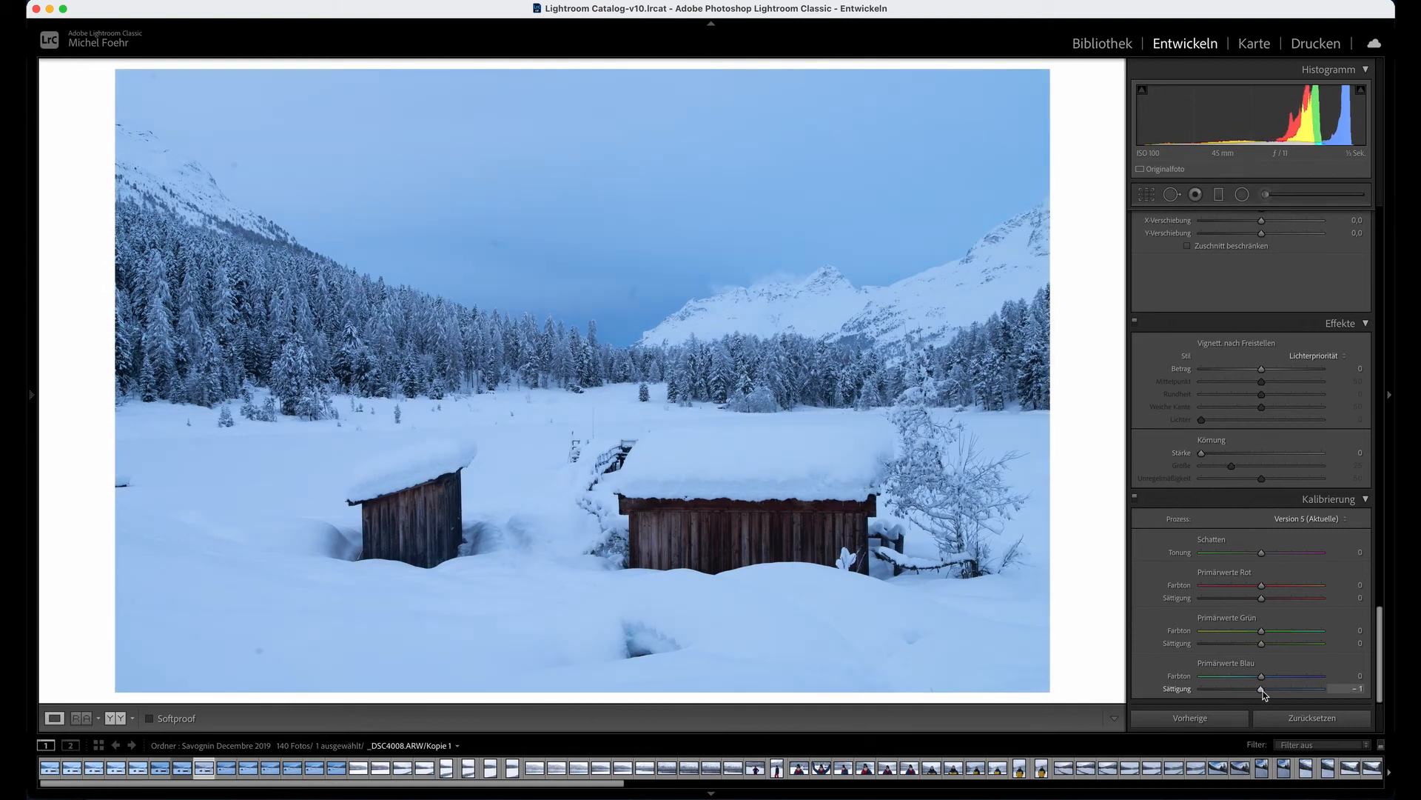
Step: Set the blue primary saturation in the Kalibrierung settings to -38
scroll(1176, 560, down, 1)
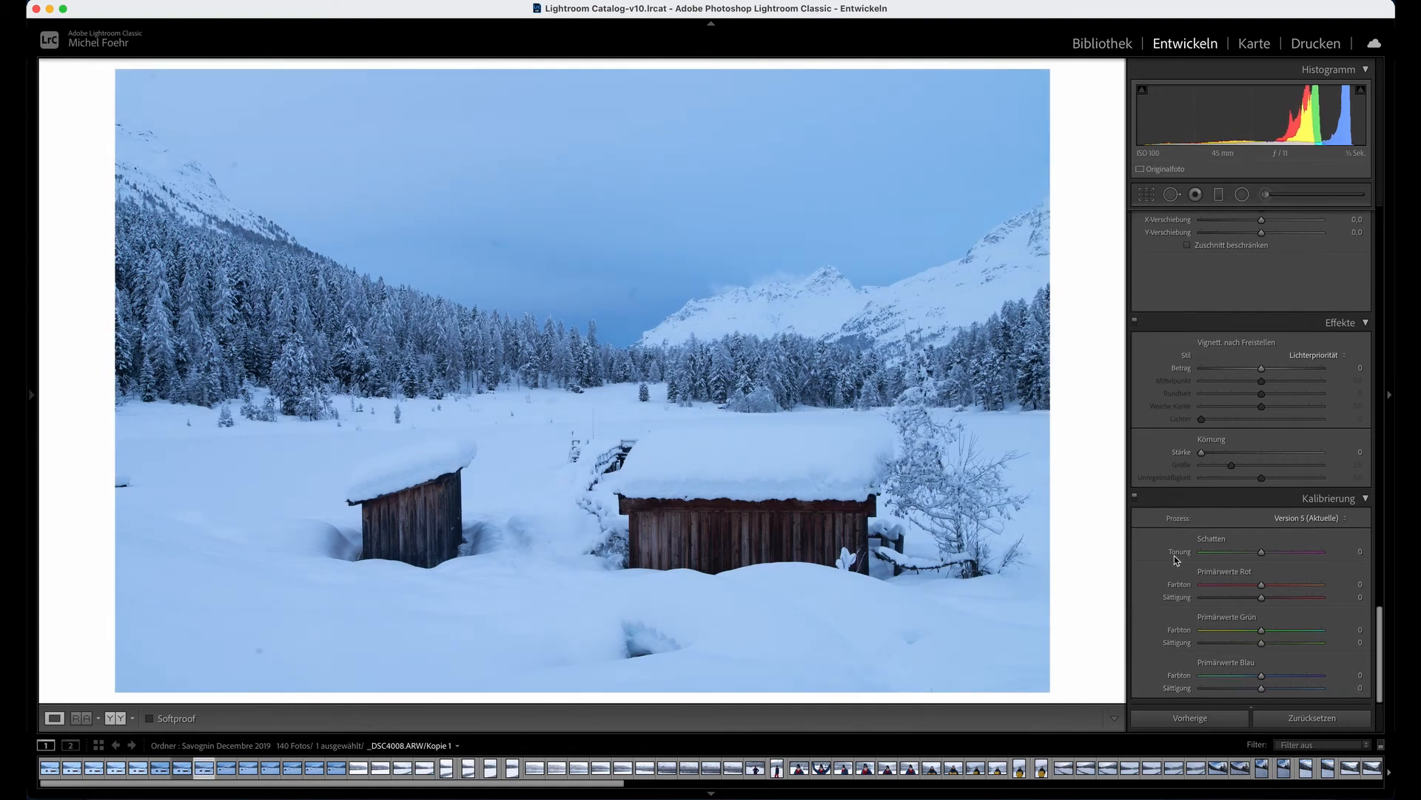
scroll(1174, 556, up, 10)
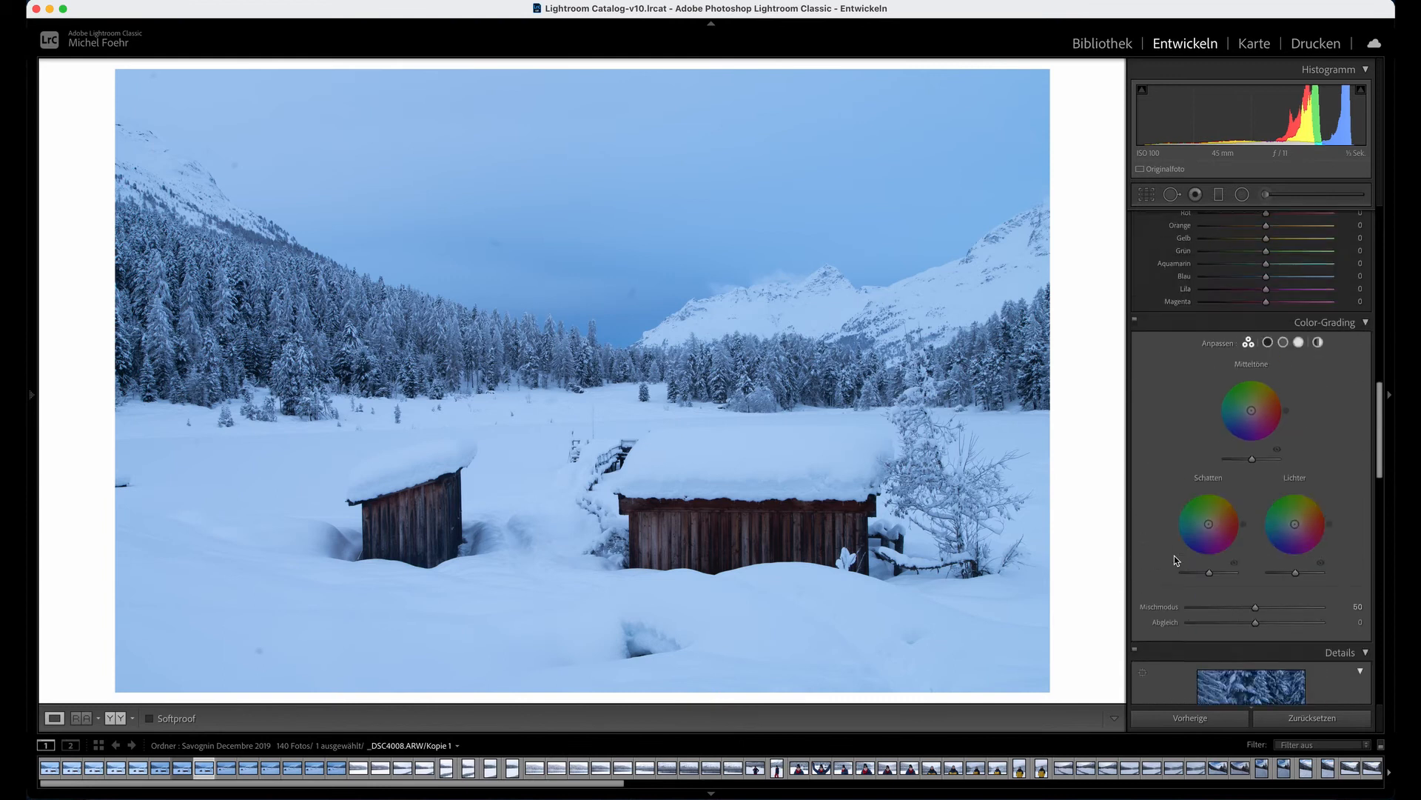
scroll(1174, 555, down, 10)
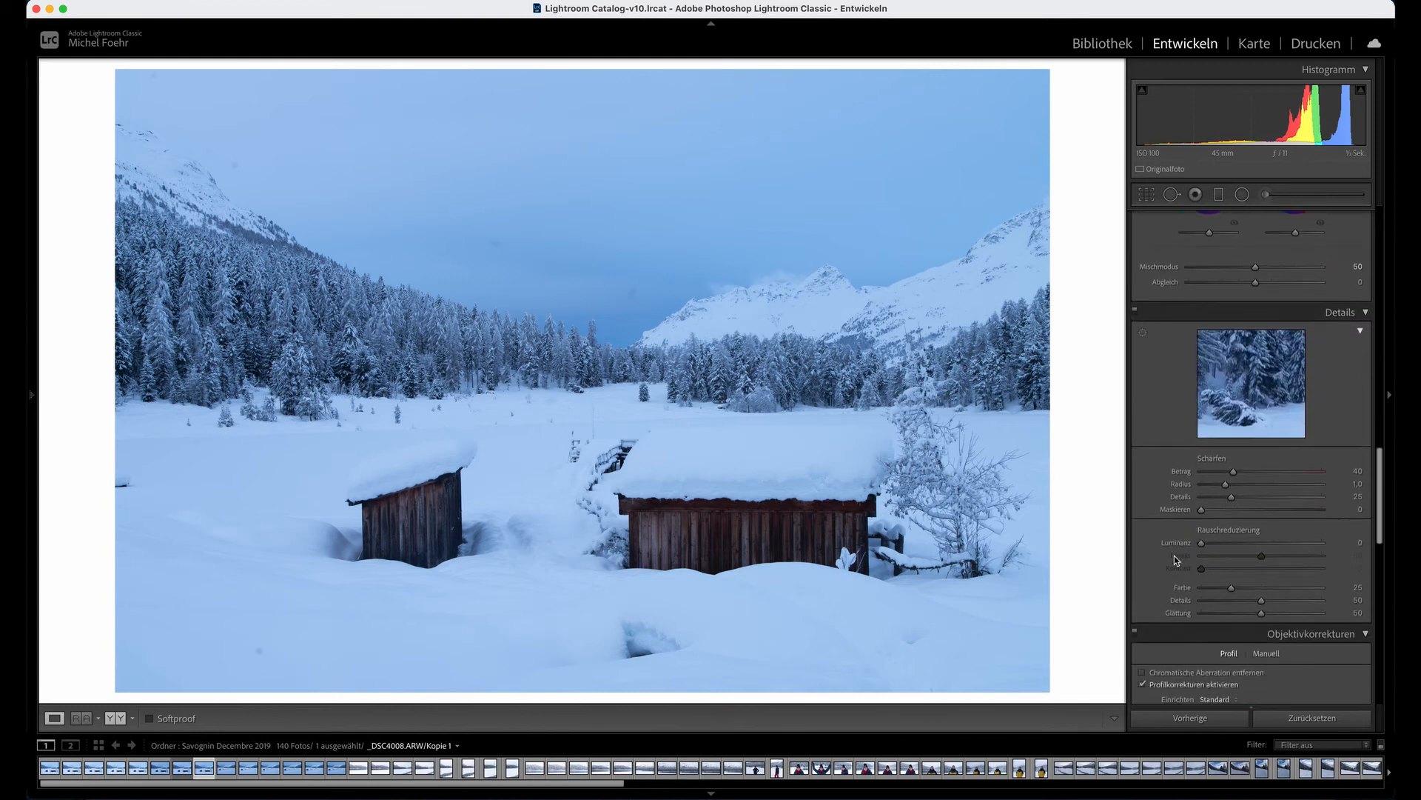
scroll(1174, 555, down, 6)
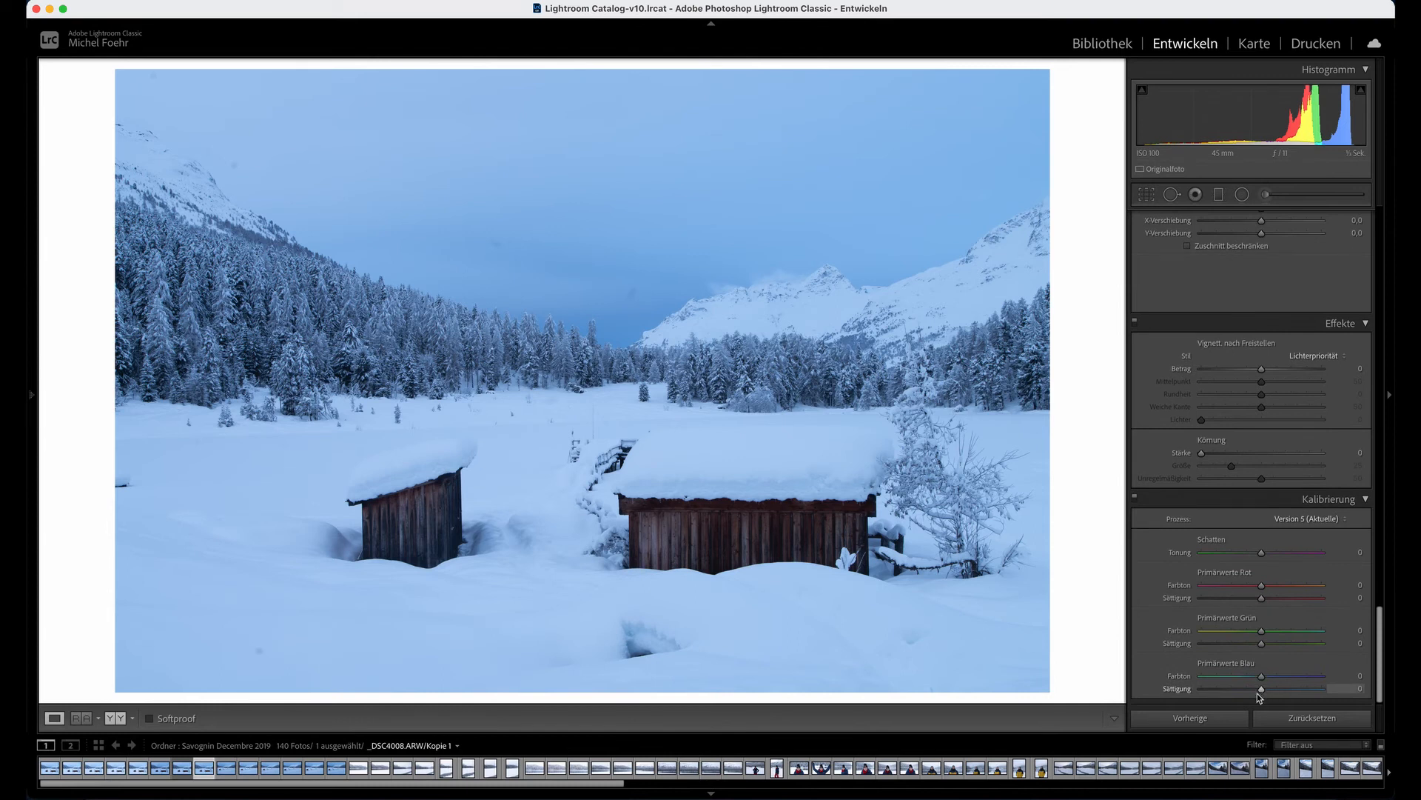
drag(1263, 690, 1240, 690)
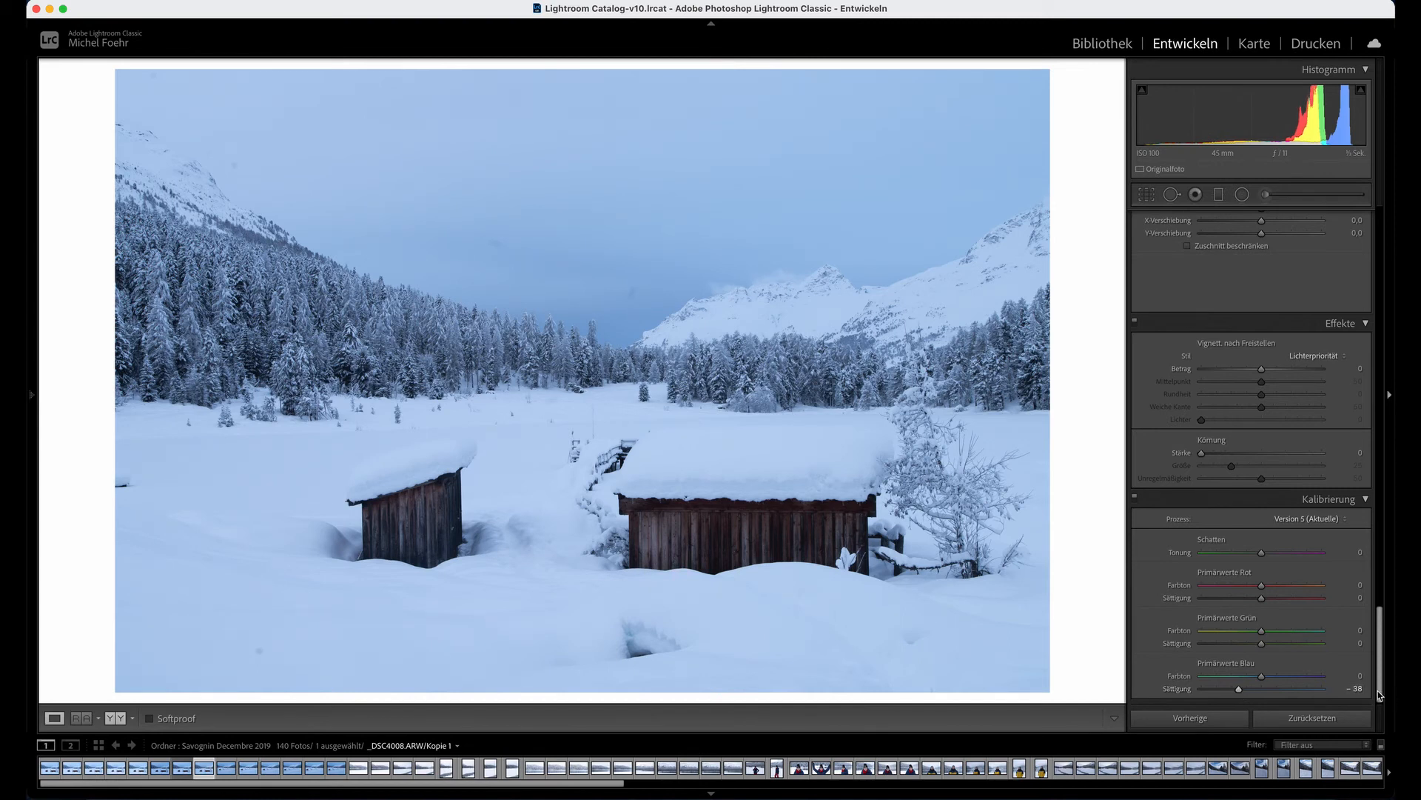
Step: Warm the white balance temperature to 6.415 and compare the correction with the original in the before/after view
drag(1382, 665, 1395, 267)
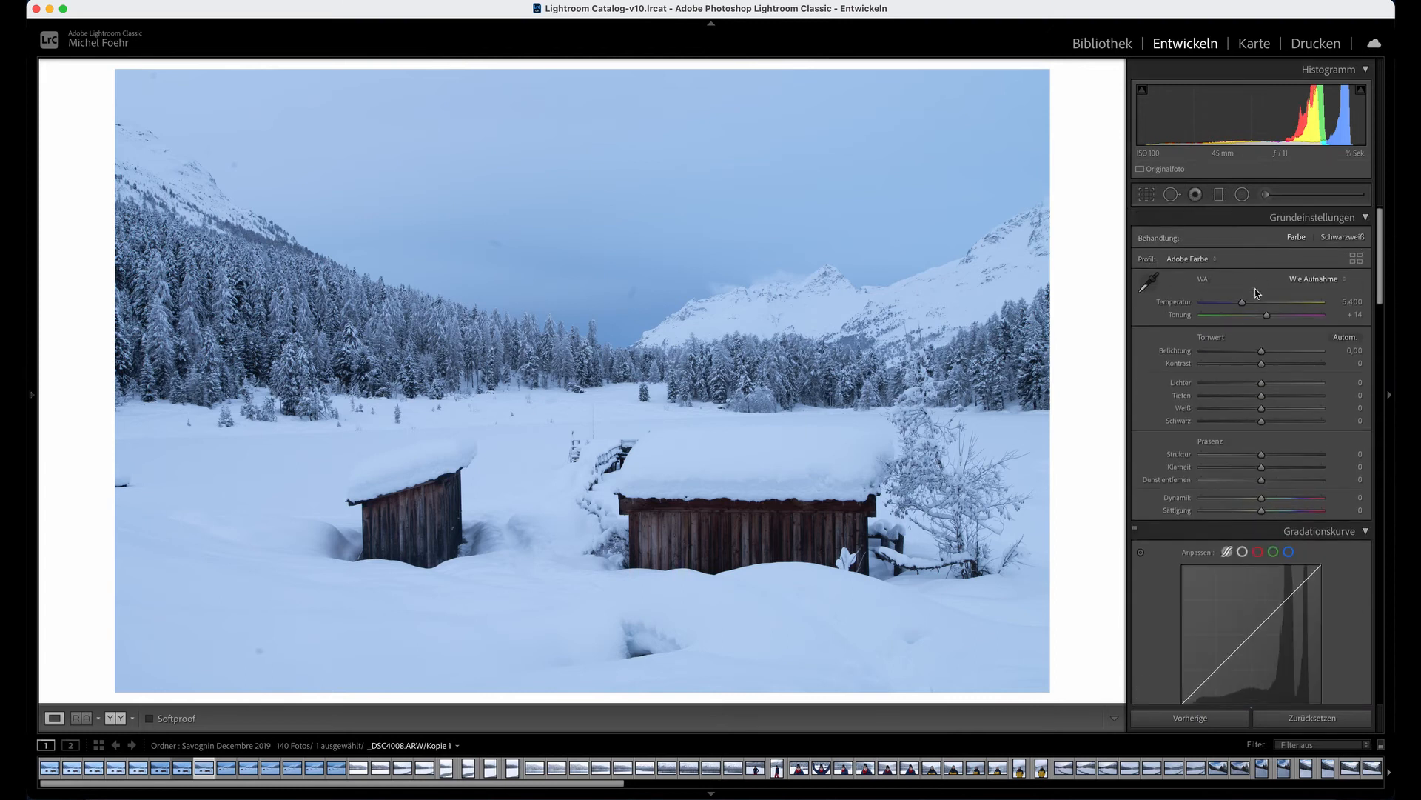
drag(1241, 303, 1248, 305)
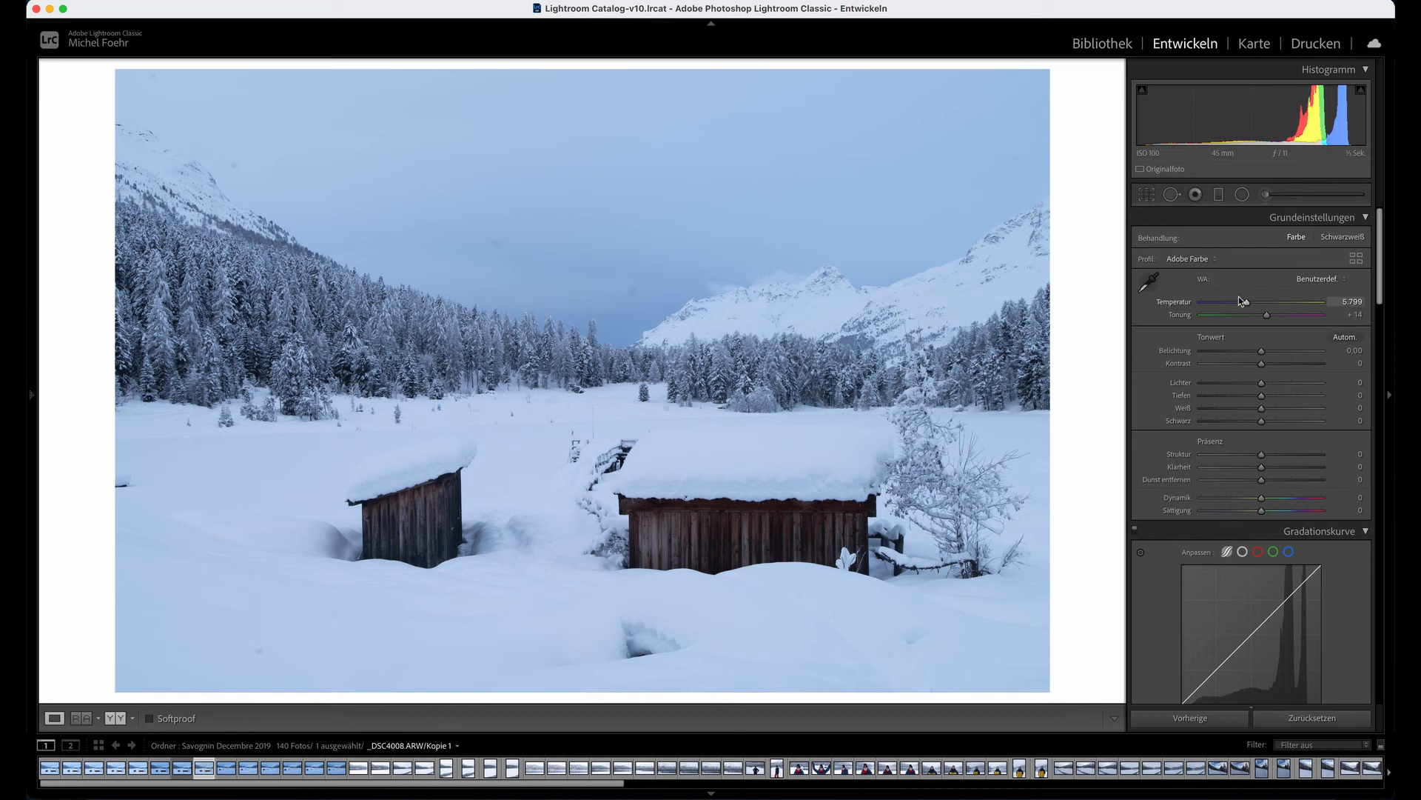
drag(1249, 302, 1250, 305)
drag(1250, 302, 1255, 300)
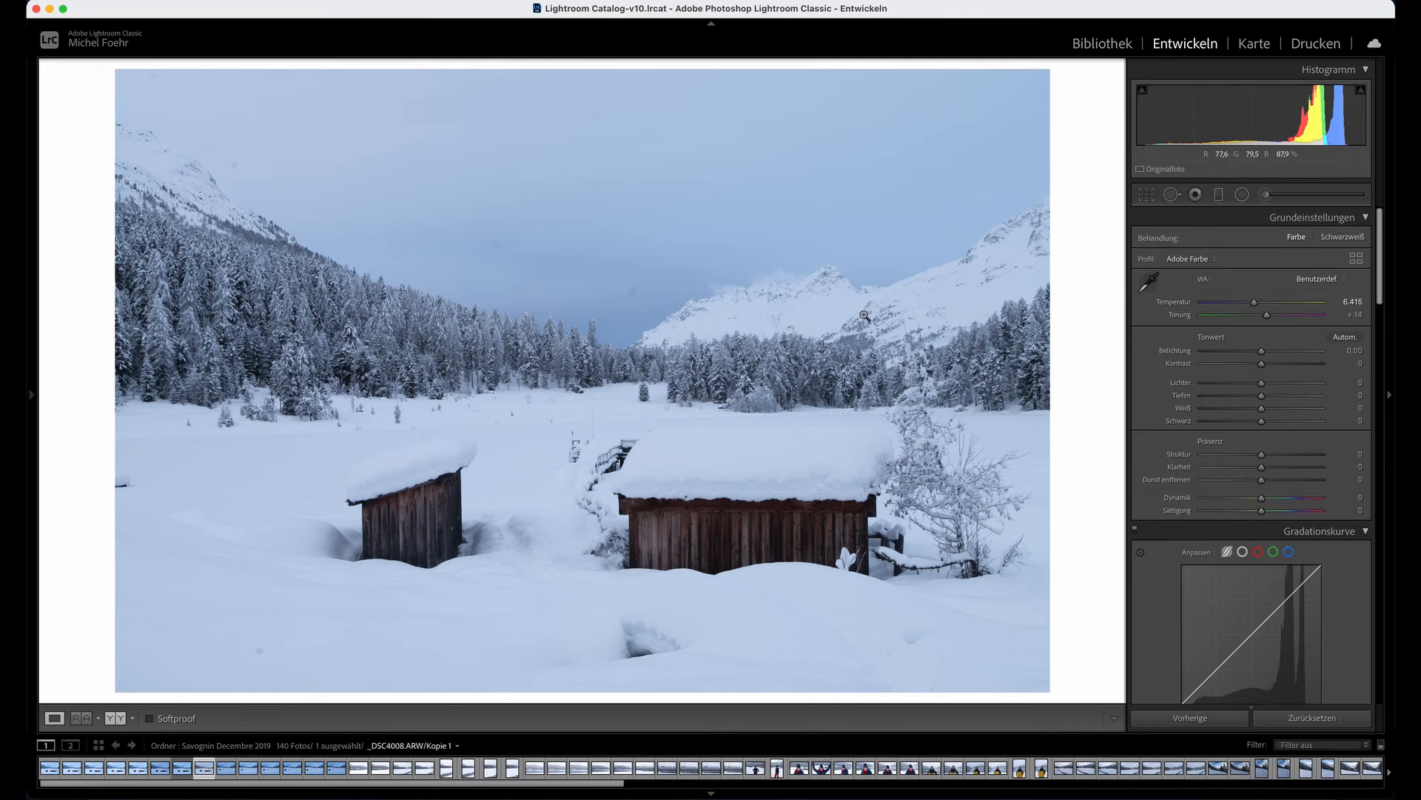
click(117, 718)
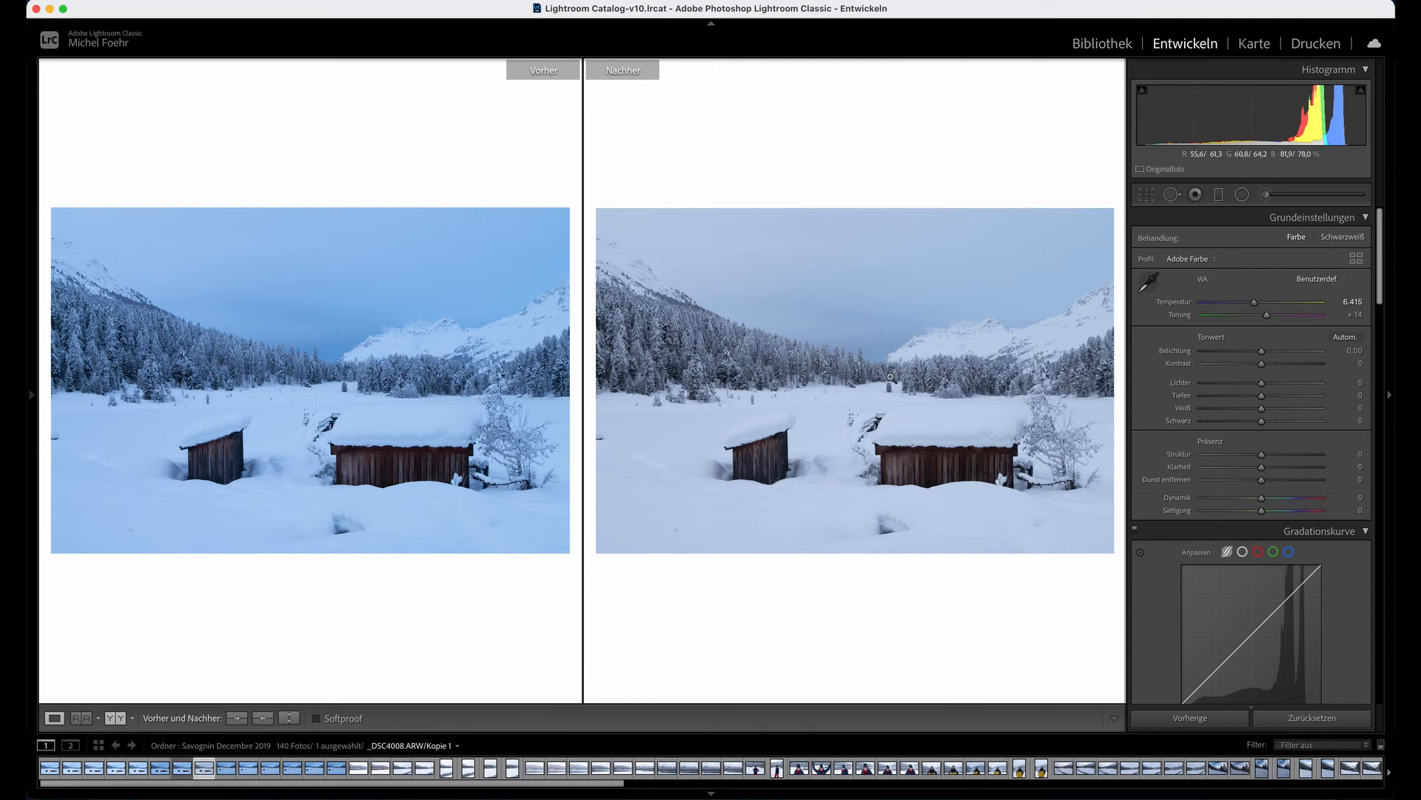
click(54, 717)
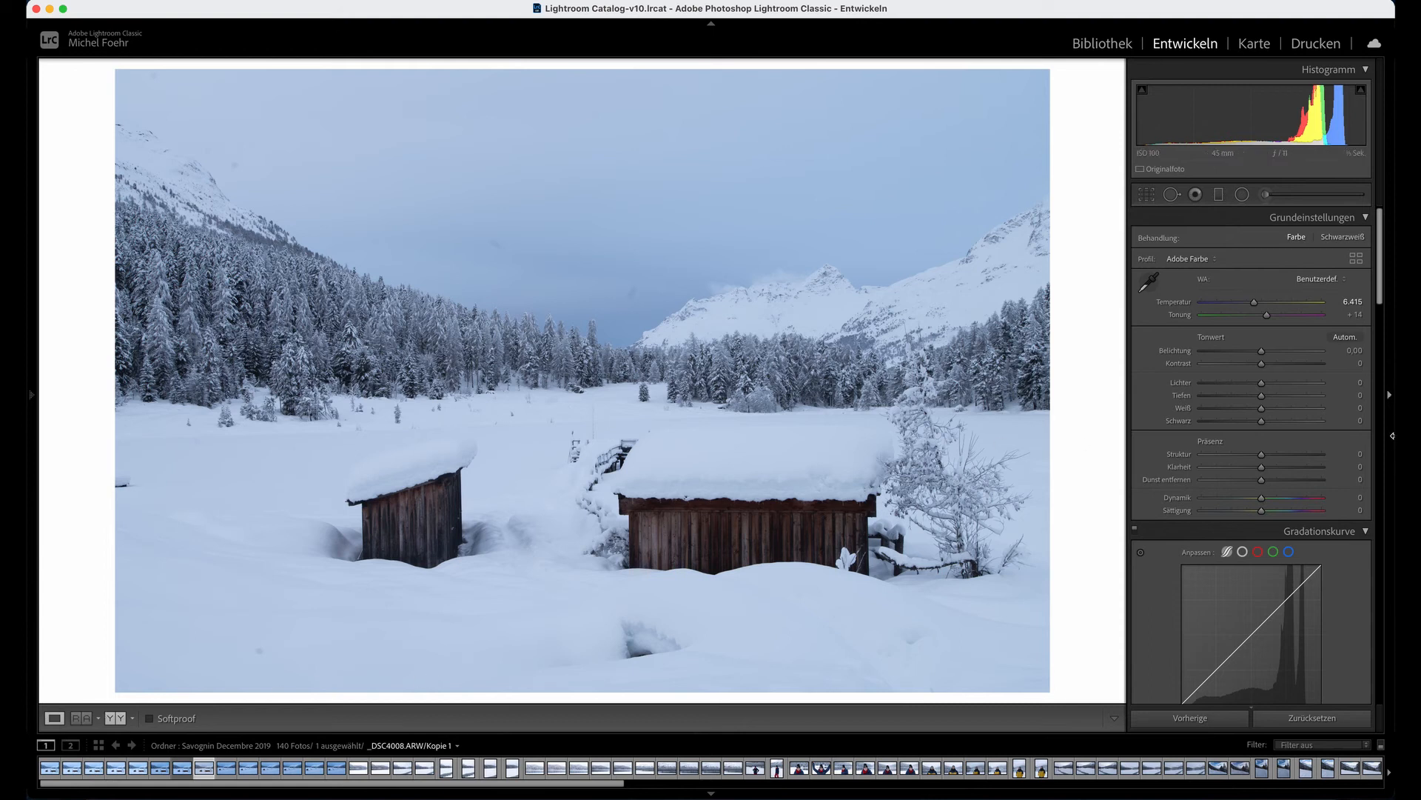
Step: Set the tonal values in Grundeinstellungen to Schwarz -19, Weiß +15, Lichter -20 and Tiefen -16
mouse_move(1379, 281)
mouse_down()
mouse_move(1379, 304)
mouse_move(1380, 255)
mouse_up()
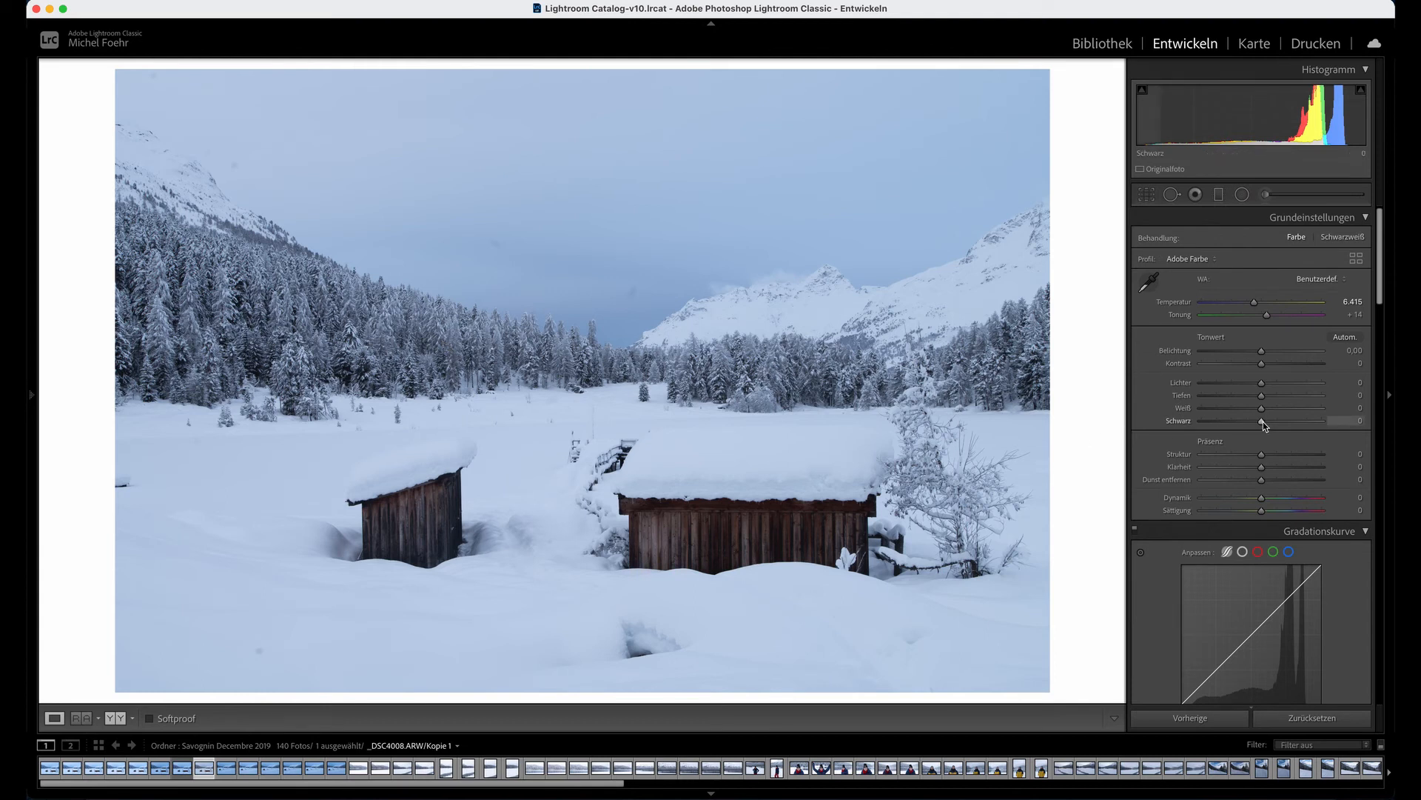
mouse_move(1263, 420)
mouse_down()
mouse_move(1285, 423)
mouse_move(1256, 426)
mouse_up()
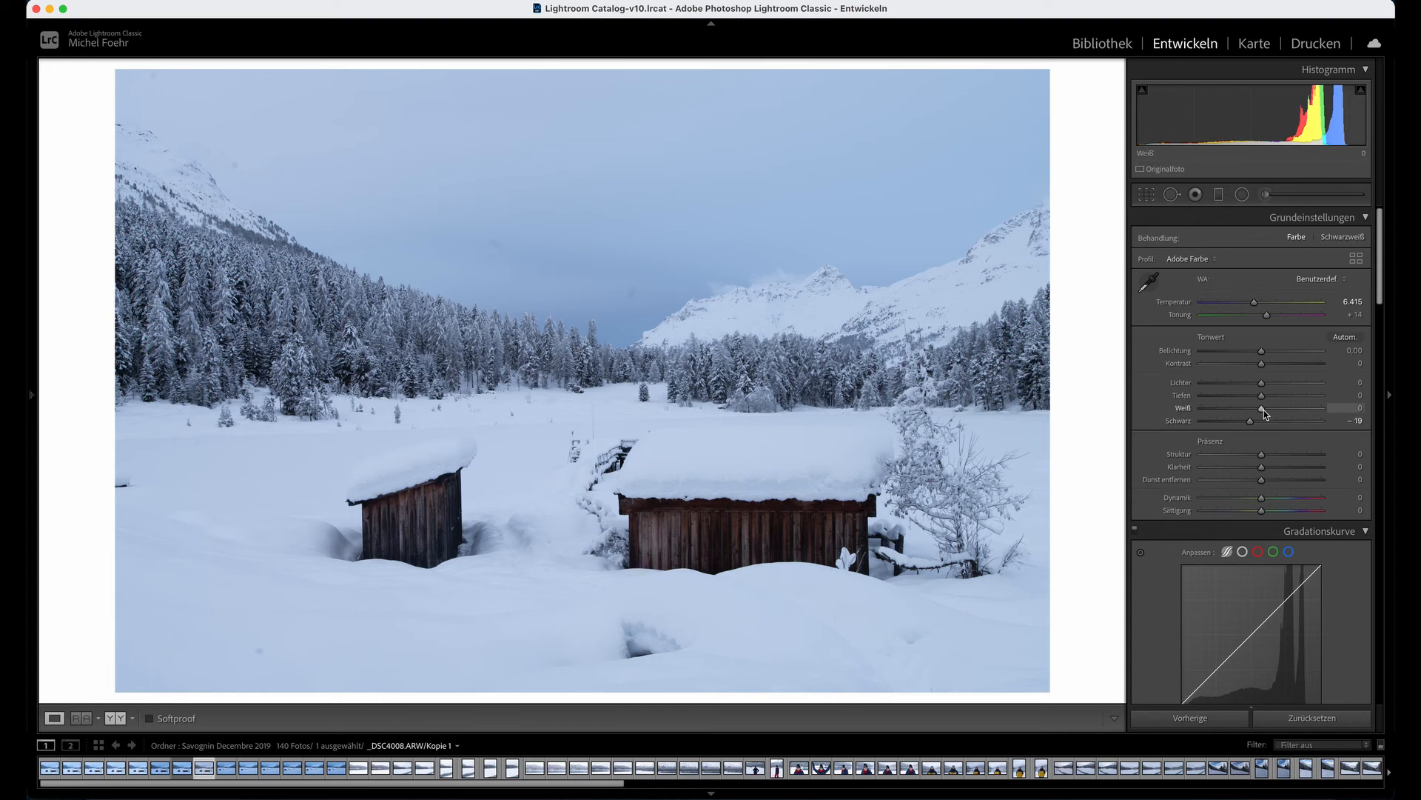
drag(1263, 408, 1272, 409)
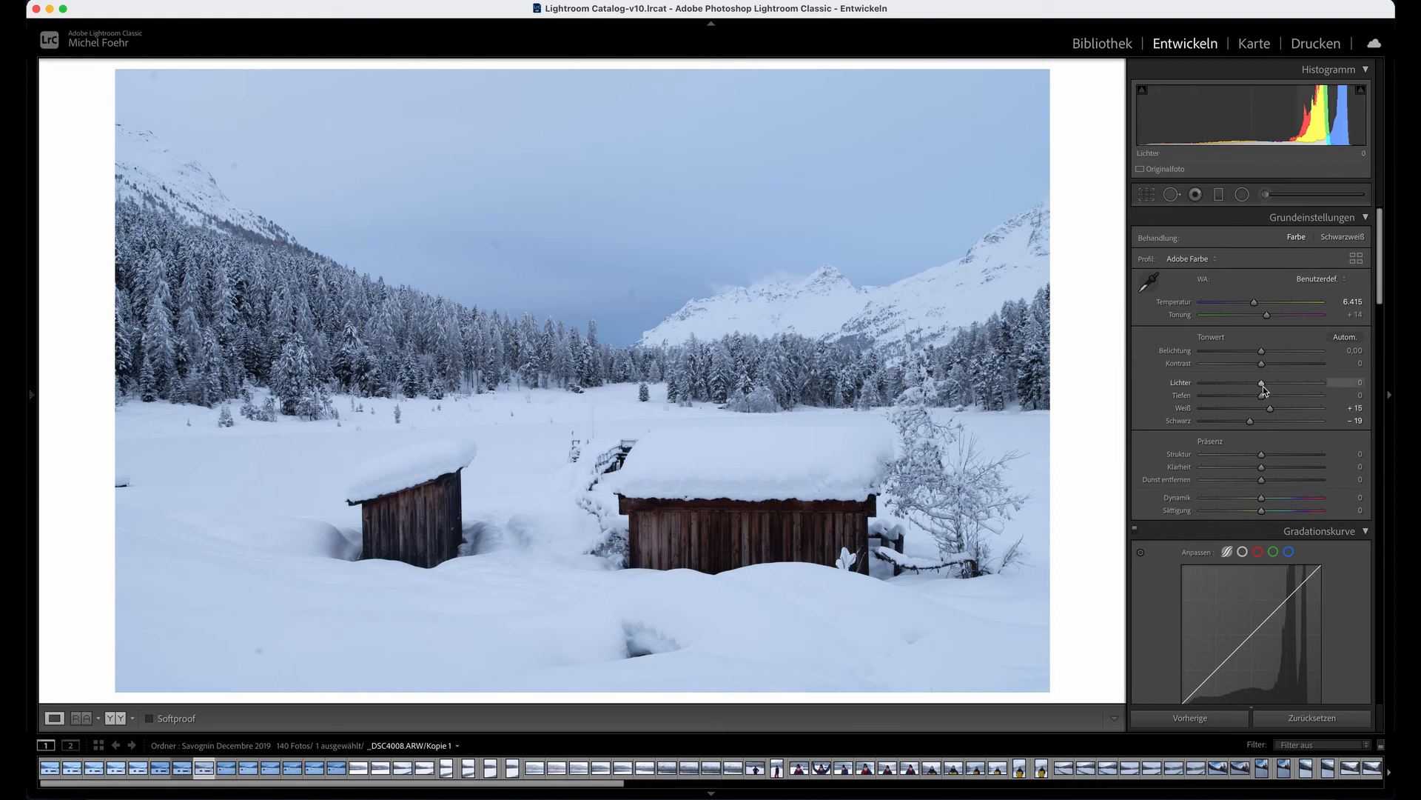
mouse_move(1263, 384)
mouse_down()
mouse_move(1230, 386)
mouse_move(1251, 385)
mouse_up()
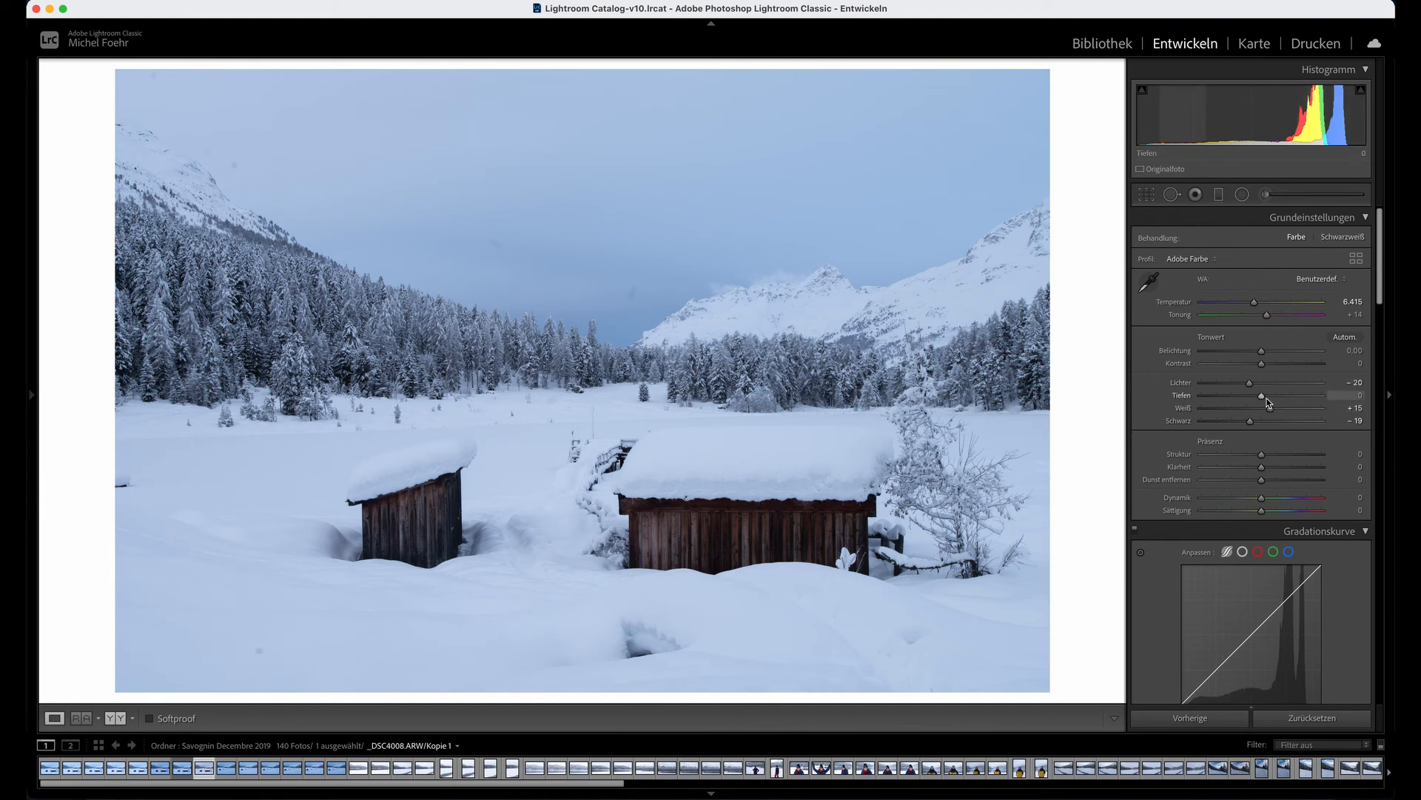
drag(1265, 397, 1256, 398)
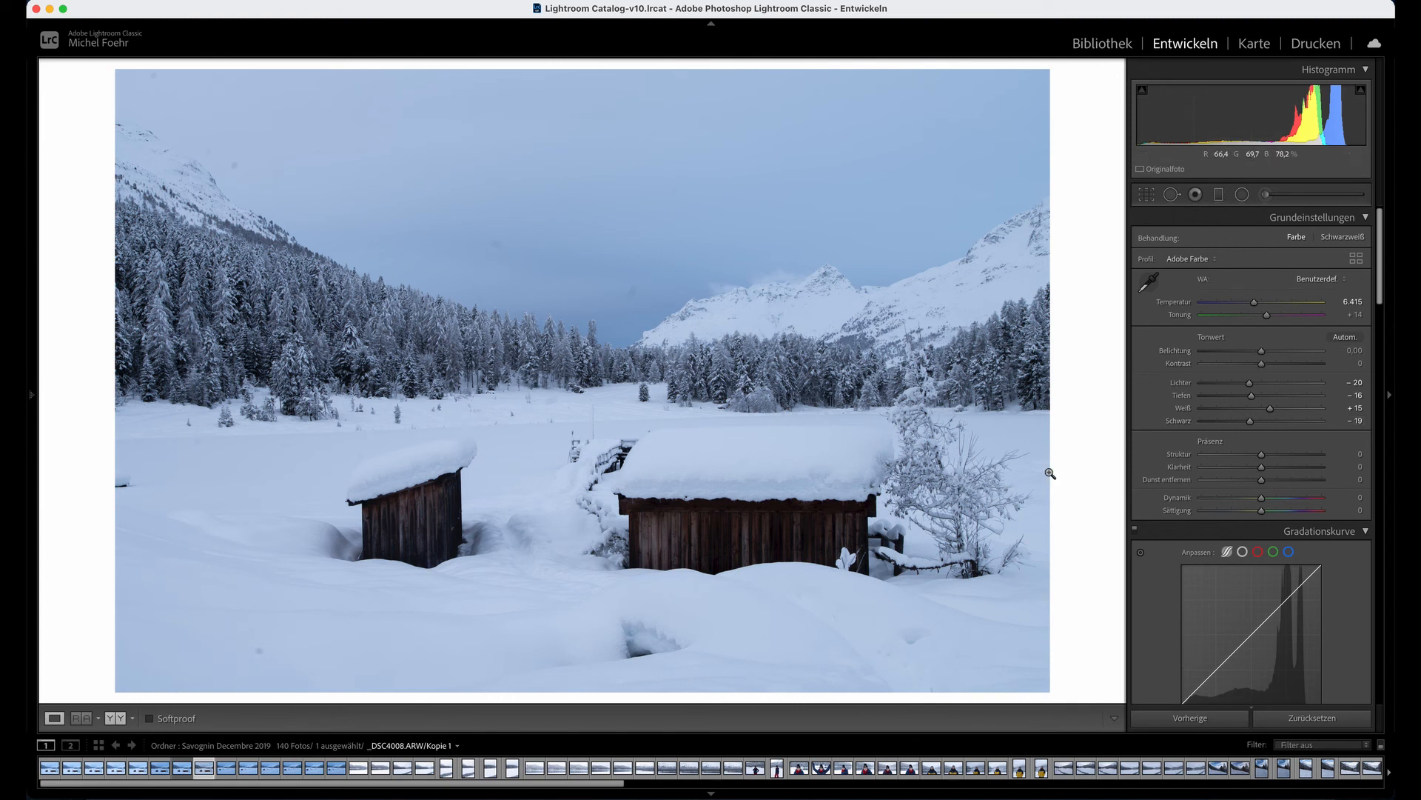
Step: Compare the original and edited photo in the side-by-side and split before/after views, and return to the single view
click(112, 718)
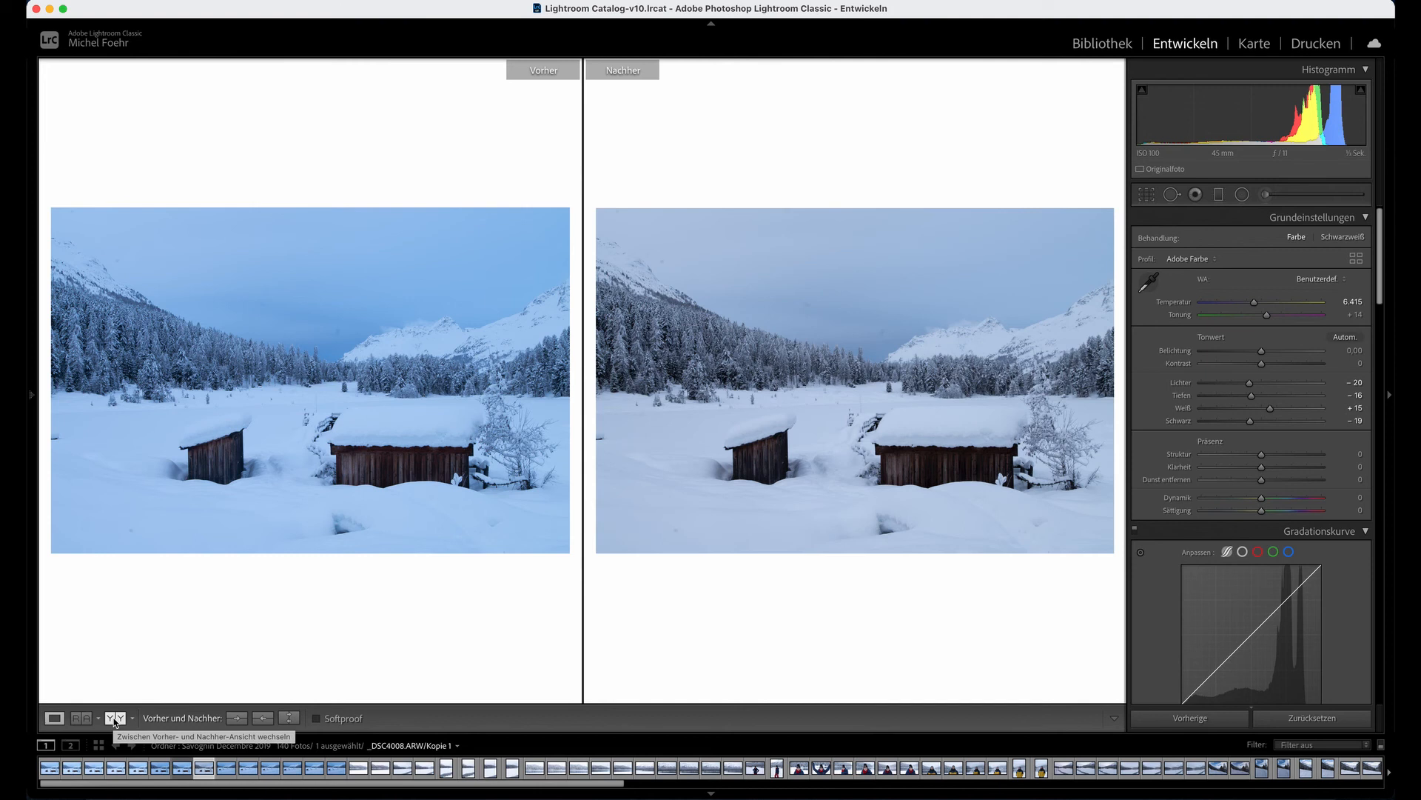
click(115, 718)
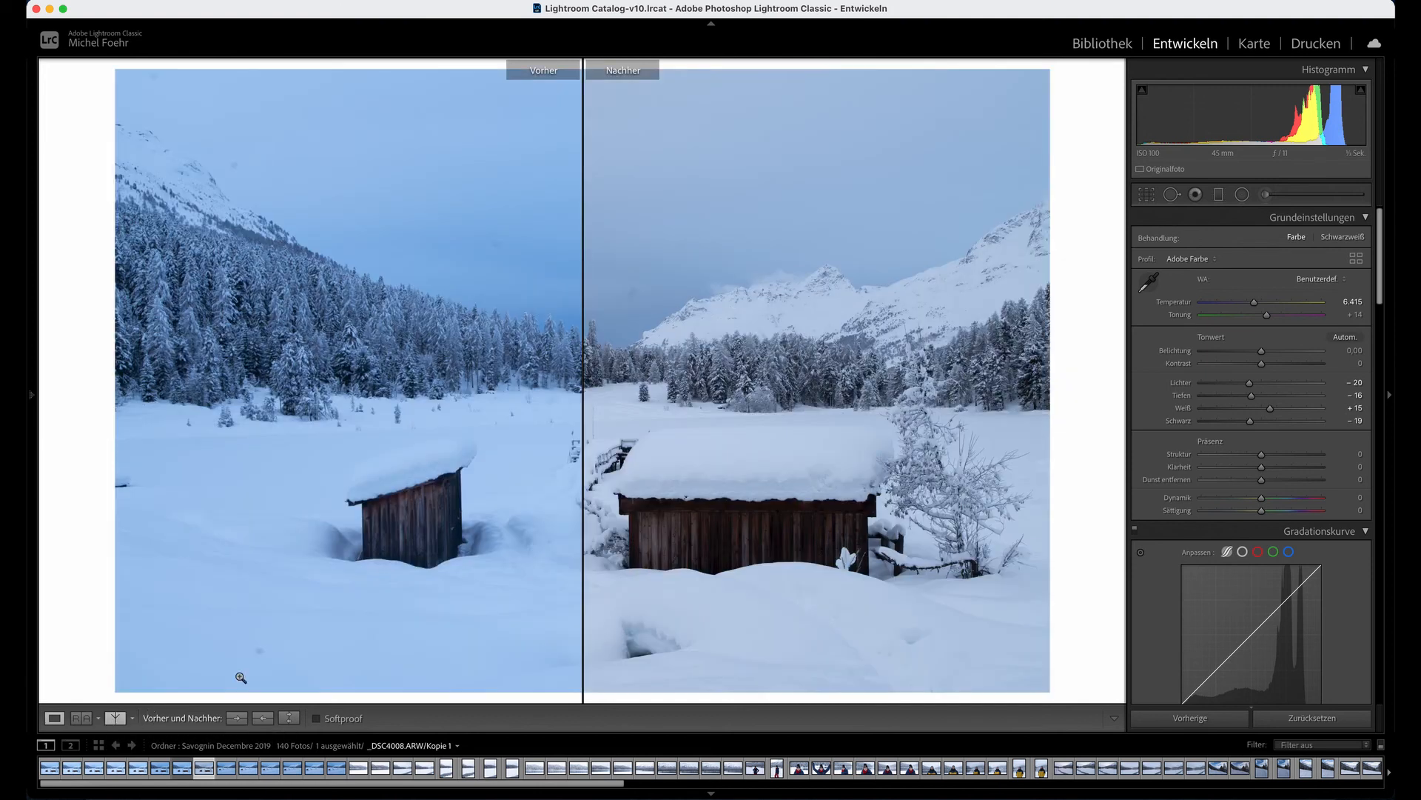
click(55, 718)
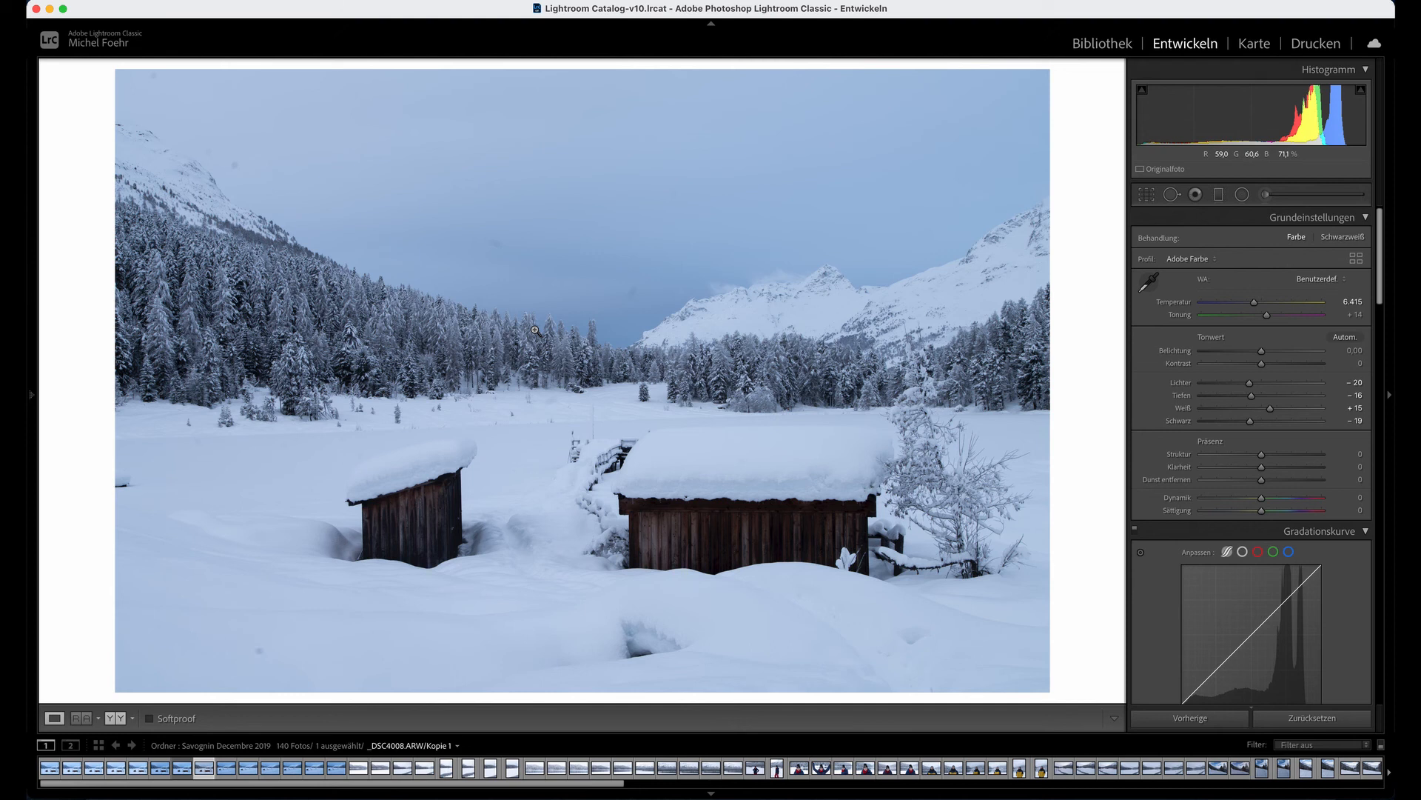
Step: Examine the sky above the forest and mountains at high magnification for sensor spots, and return to the full photo
click(309, 149)
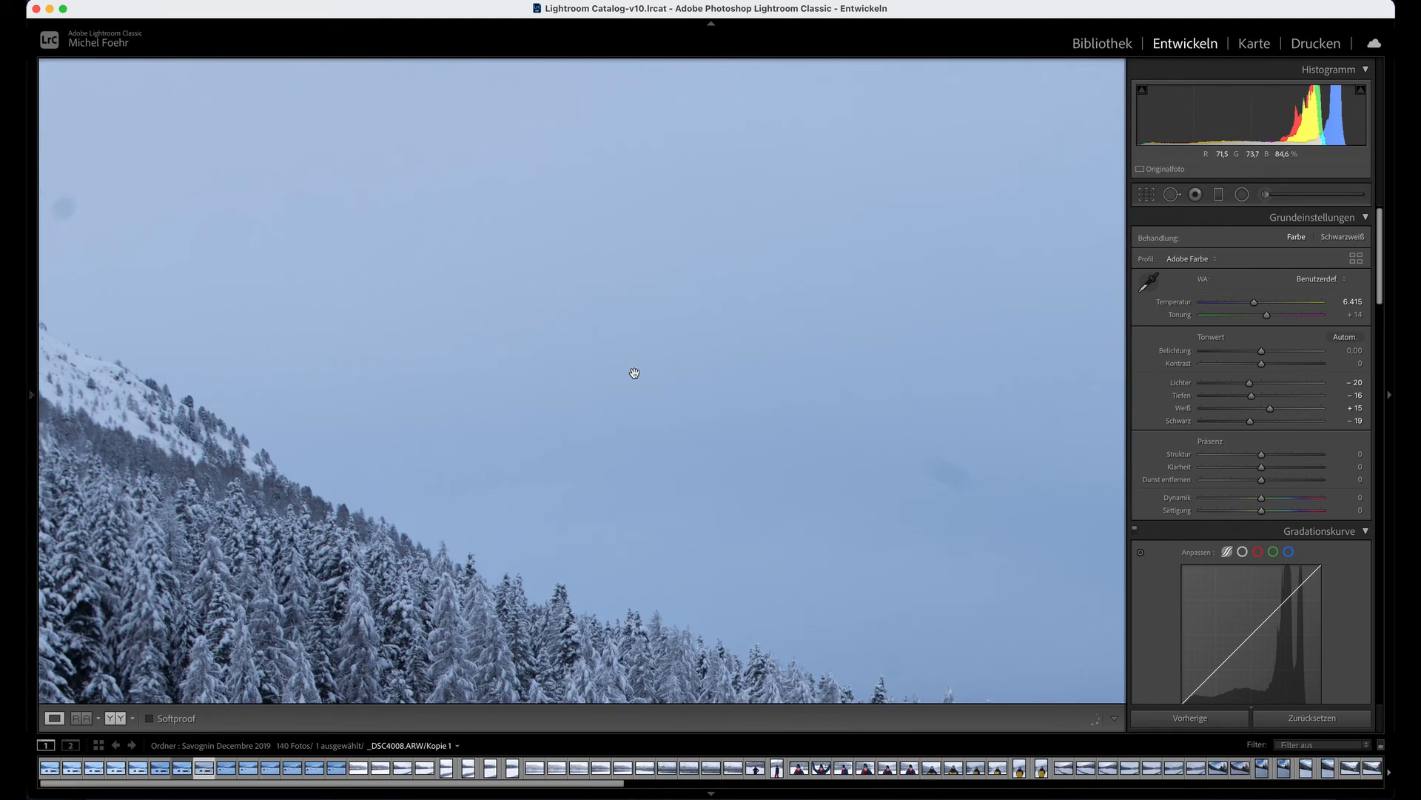
drag(932, 472, 154, 293)
drag(814, 429, 321, 308)
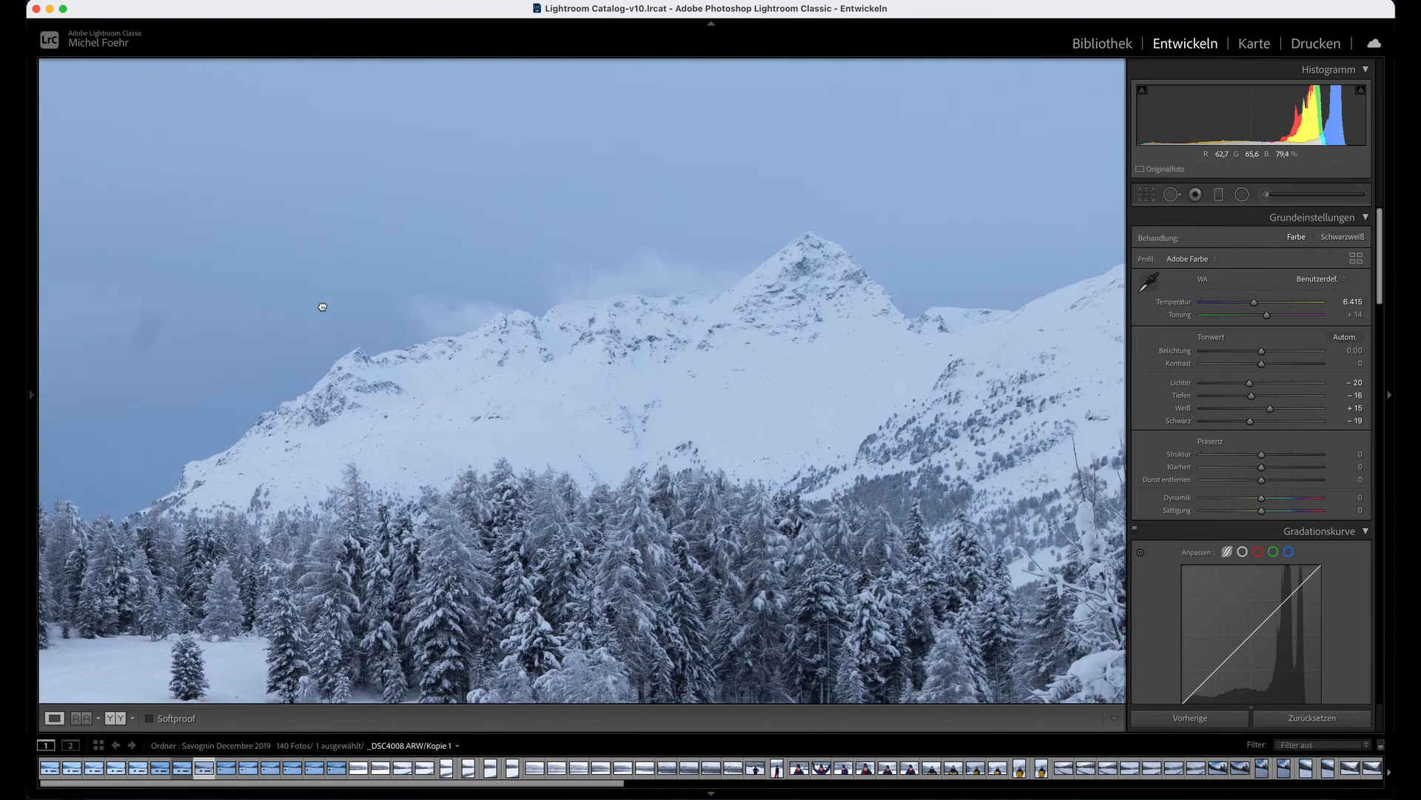
drag(250, 366, 699, 337)
drag(413, 308, 549, 361)
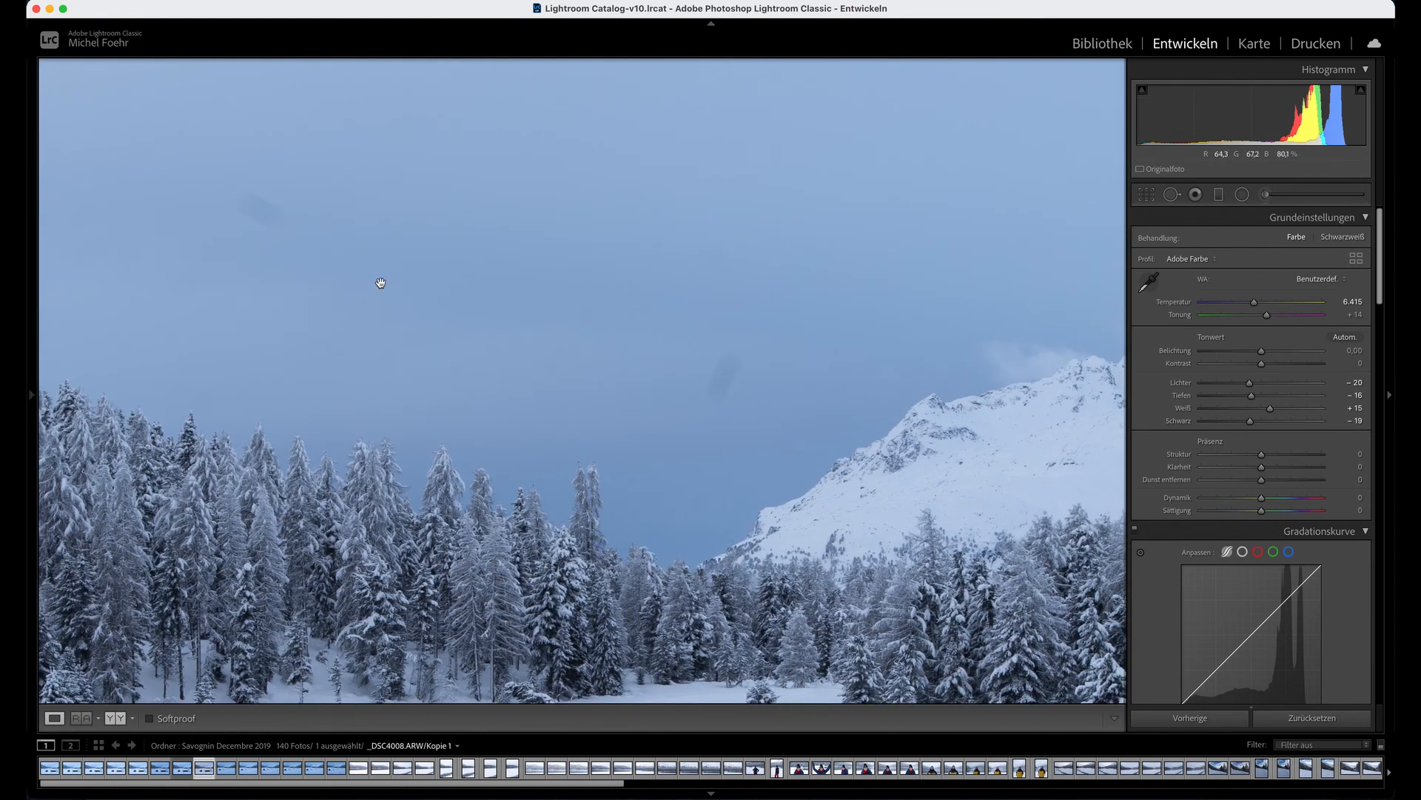
drag(229, 216, 649, 376)
click(373, 289)
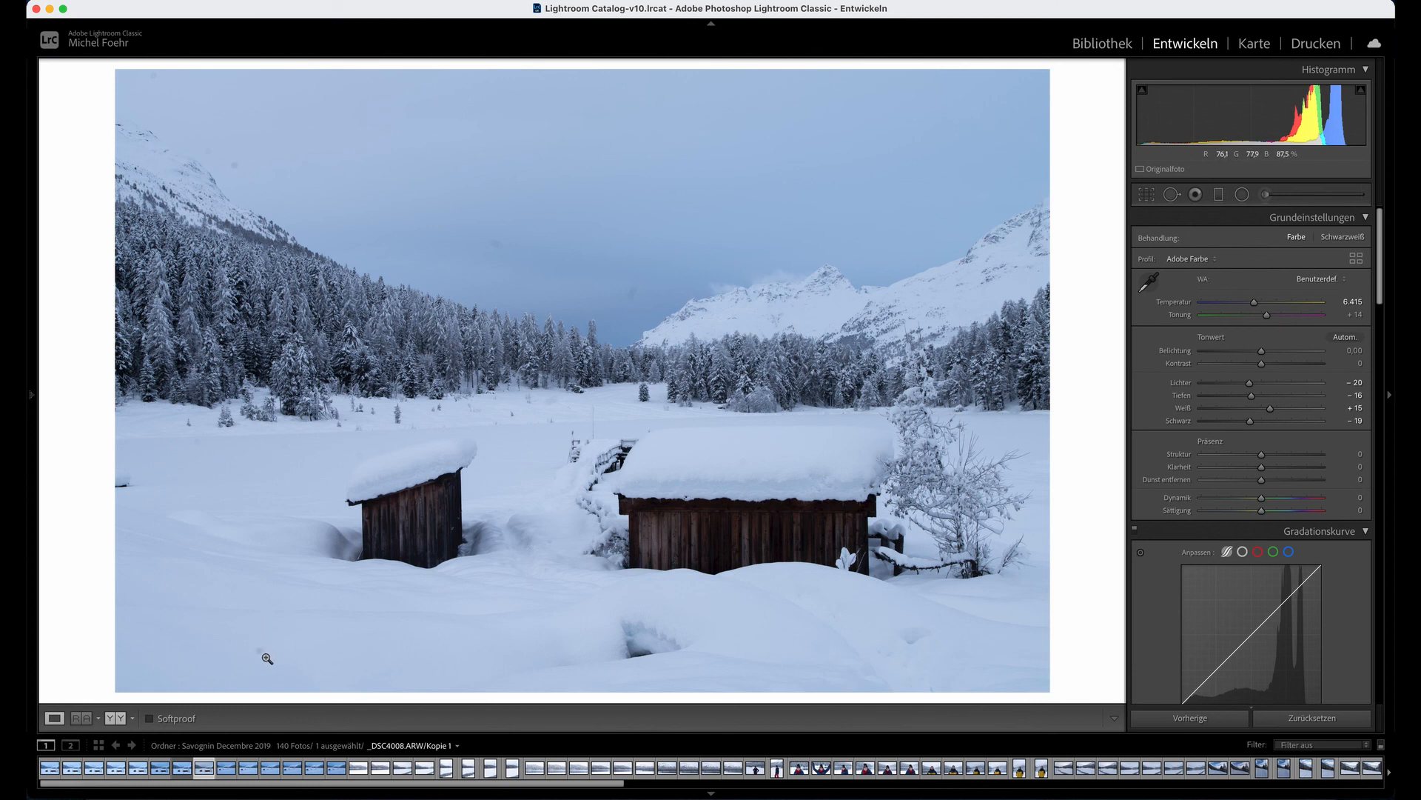
click(173, 90)
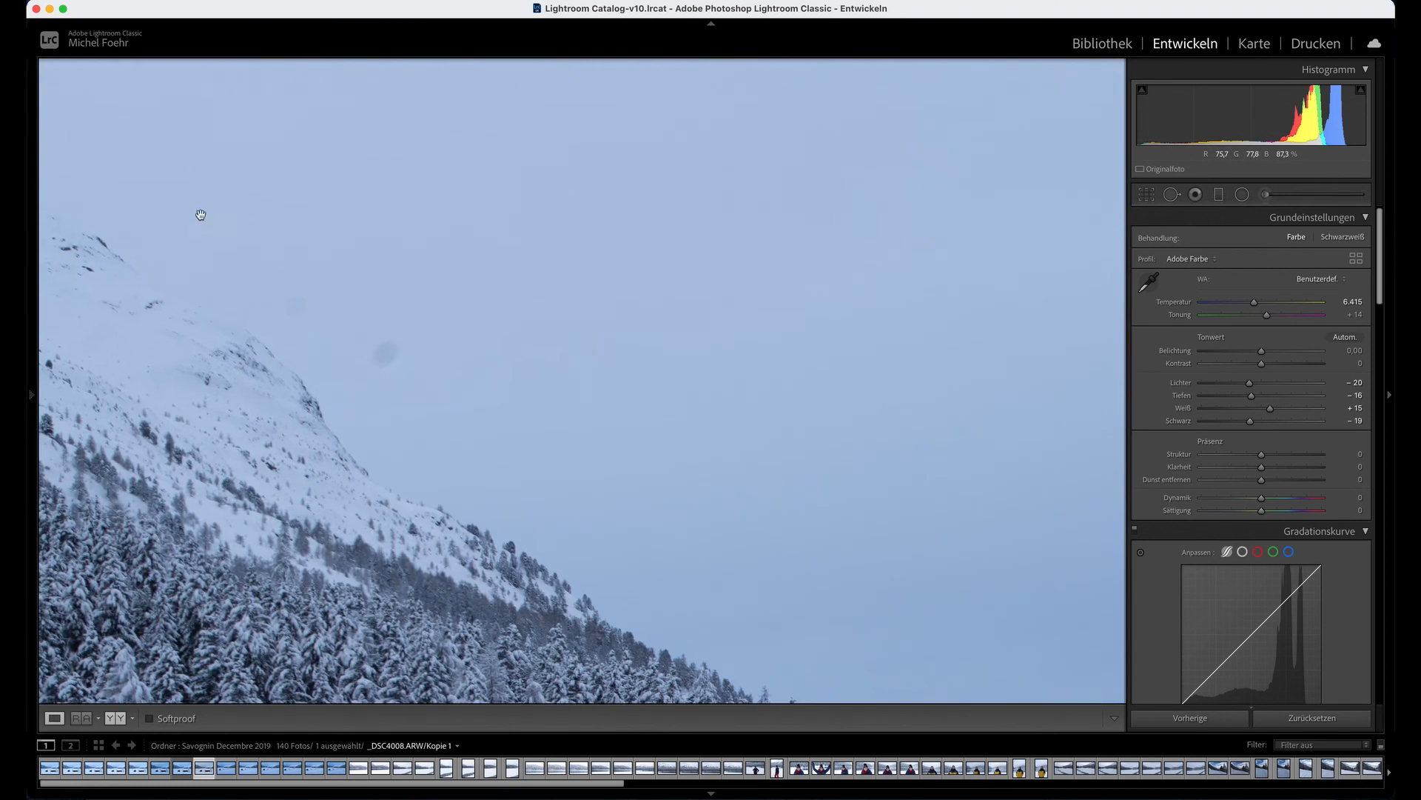
click(324, 280)
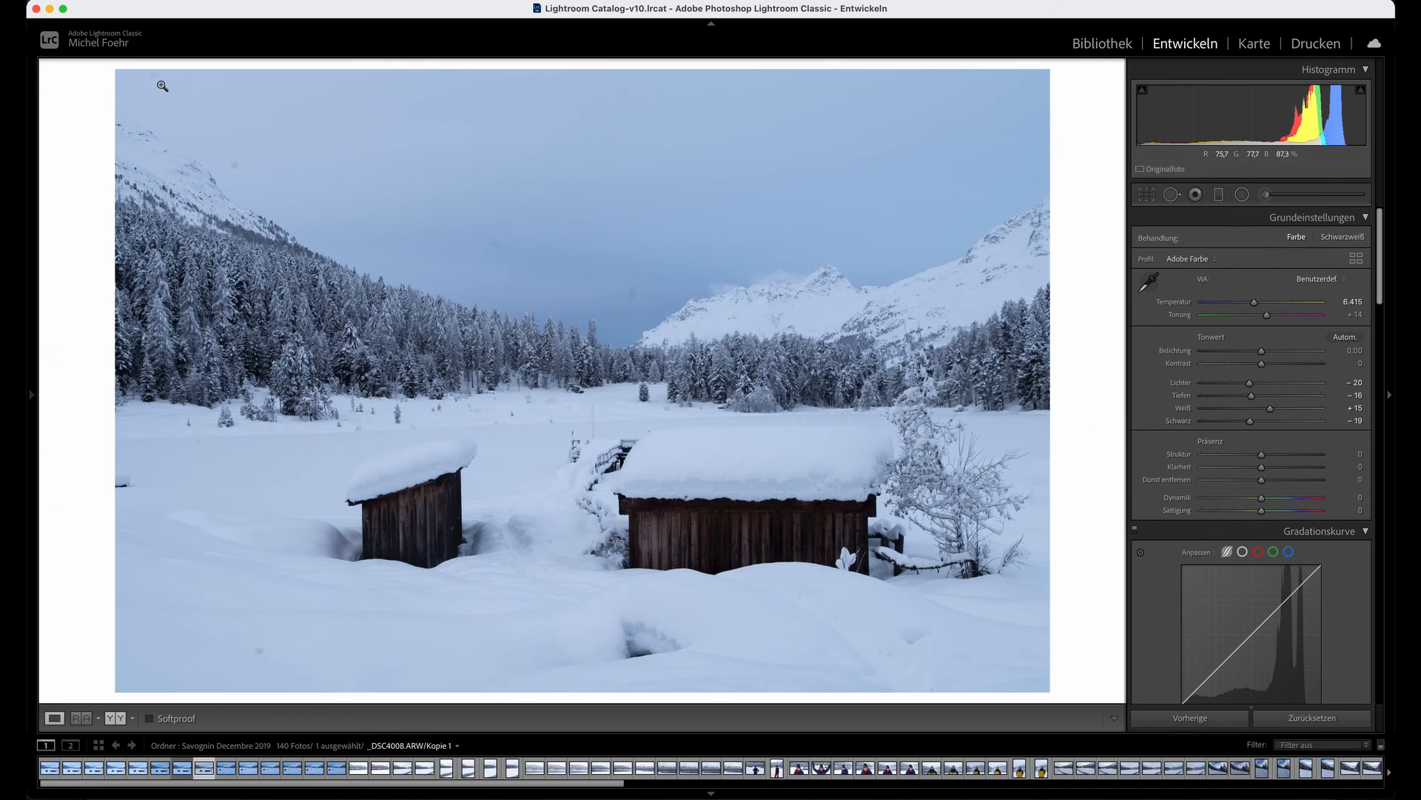